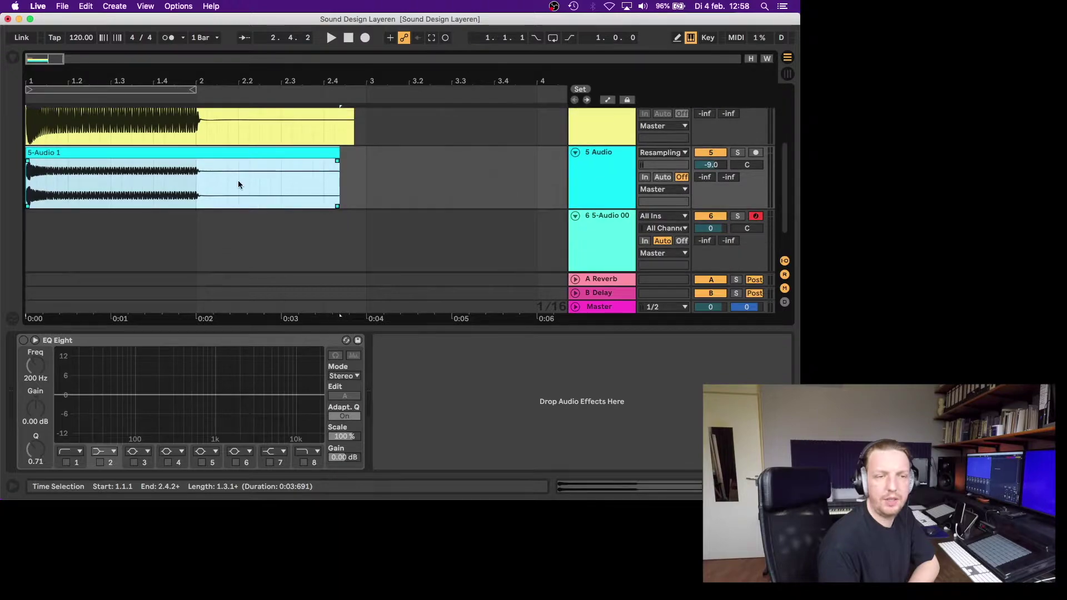
scroll(478, 219, down, 1)
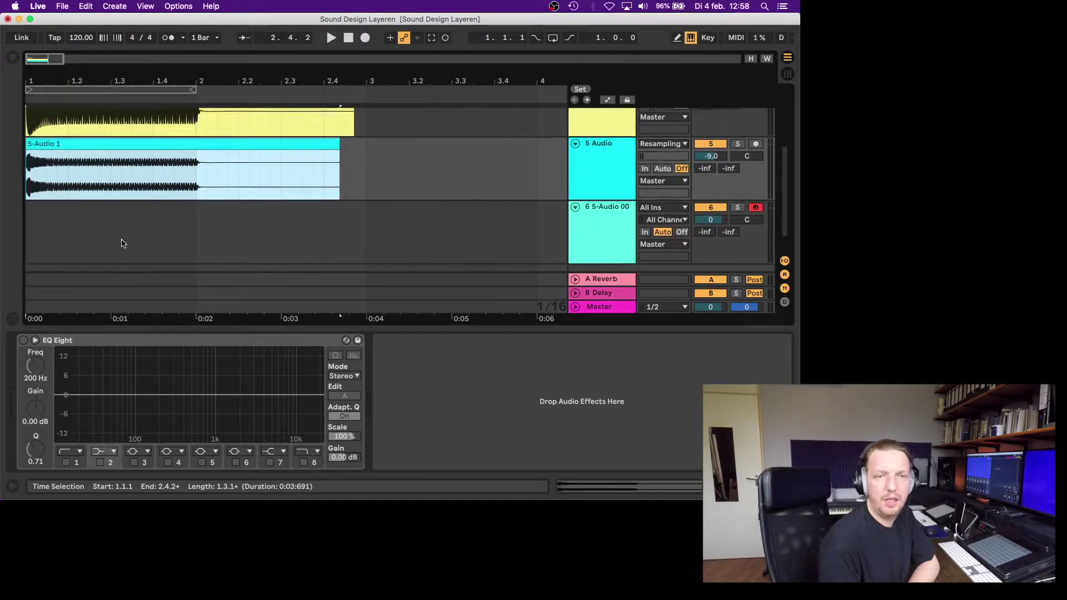
scroll(234, 223, down, 1)
click(602, 153)
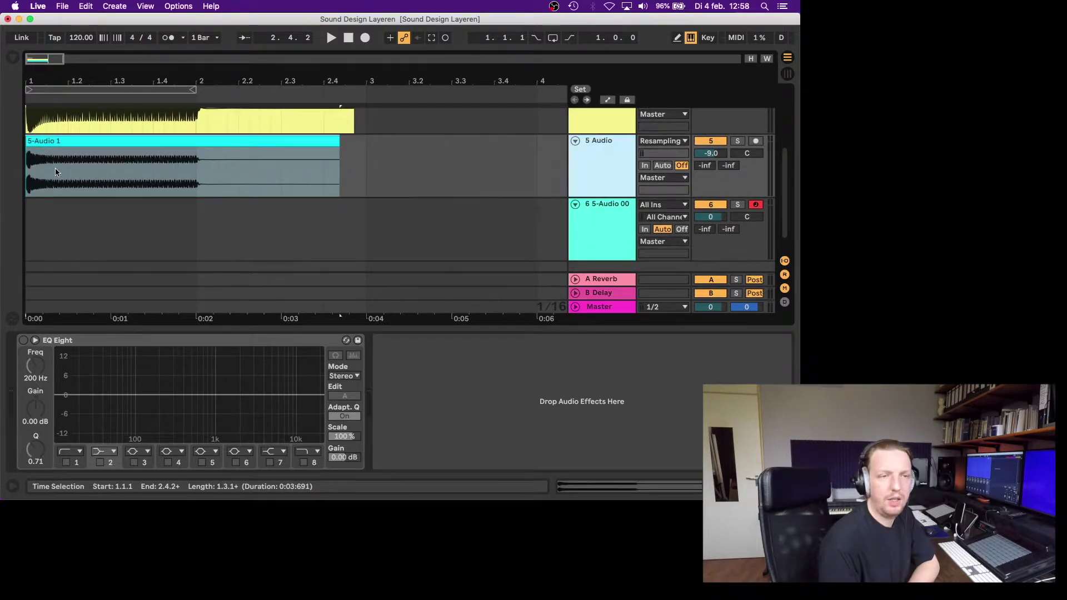
click(68, 143)
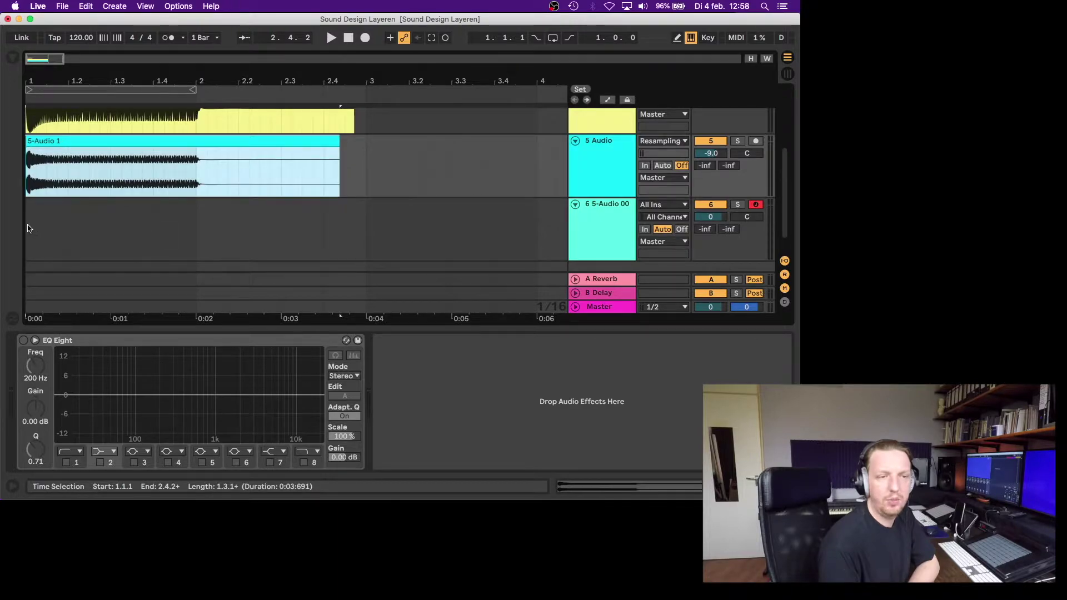
drag(28, 228, 366, 241)
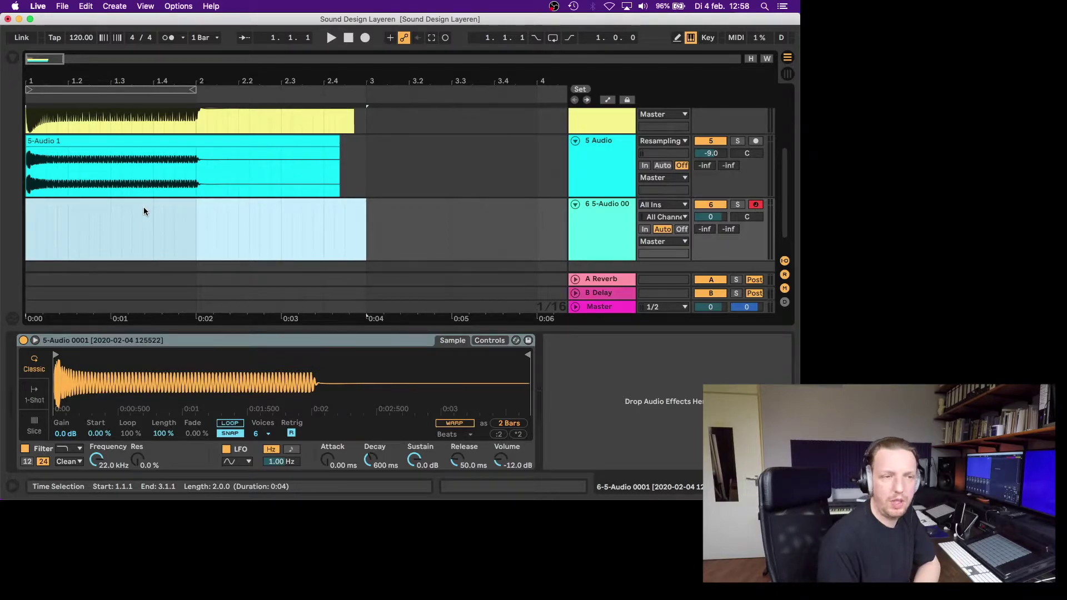
click(129, 143)
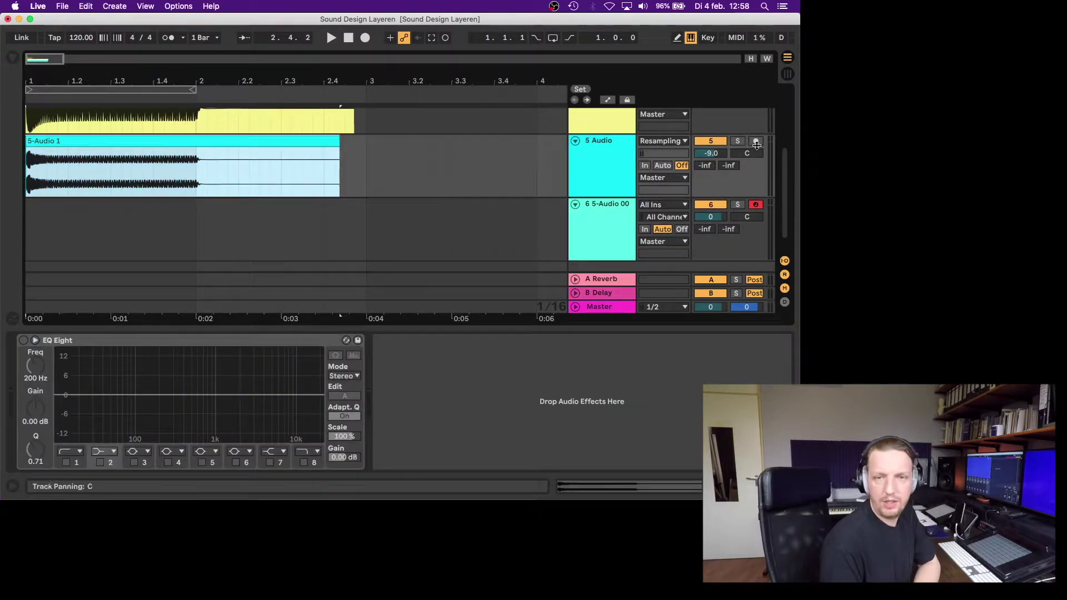
click(602, 142)
- Fold the 808 MO Kick and Clicky MO Kick tracks in the arrangement
scroll(598, 143, up, 3)
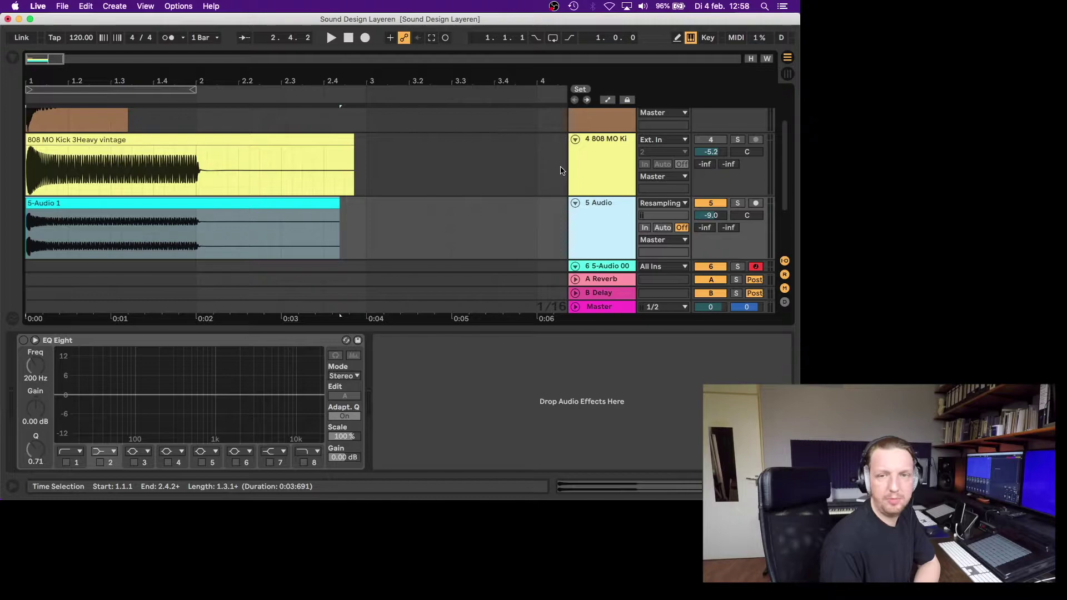
click(576, 140)
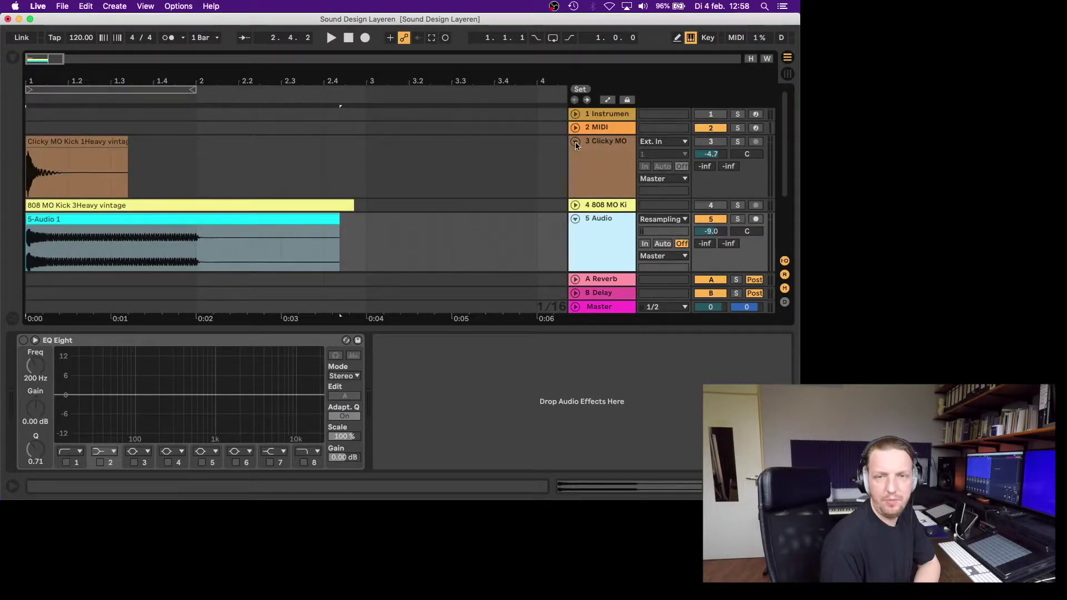
click(576, 142)
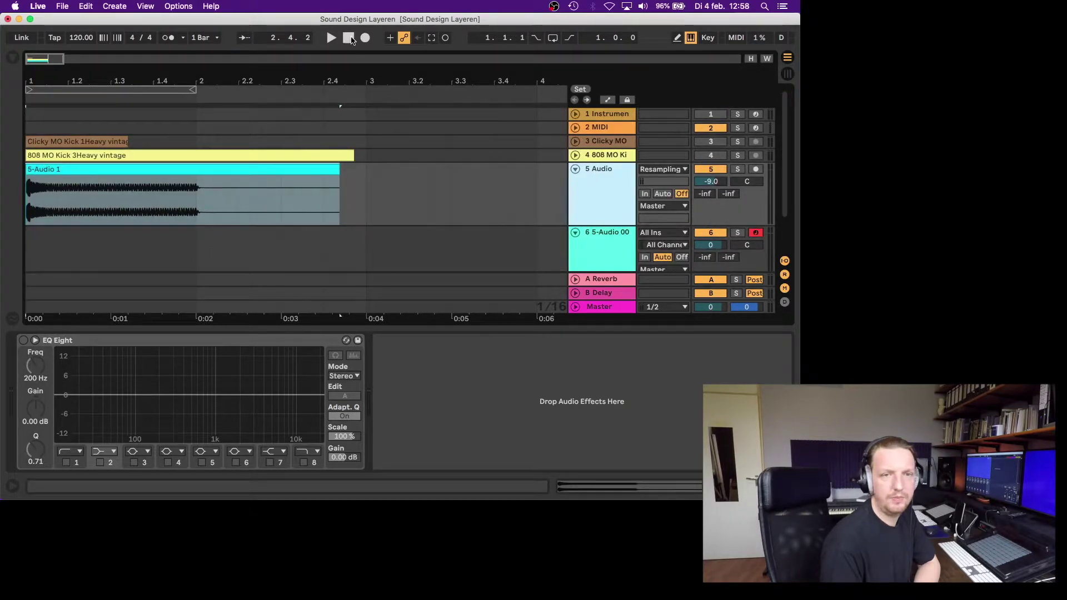
- Play back the 5-Audio 1 clip from the start to hear the resampled kick
key(space)
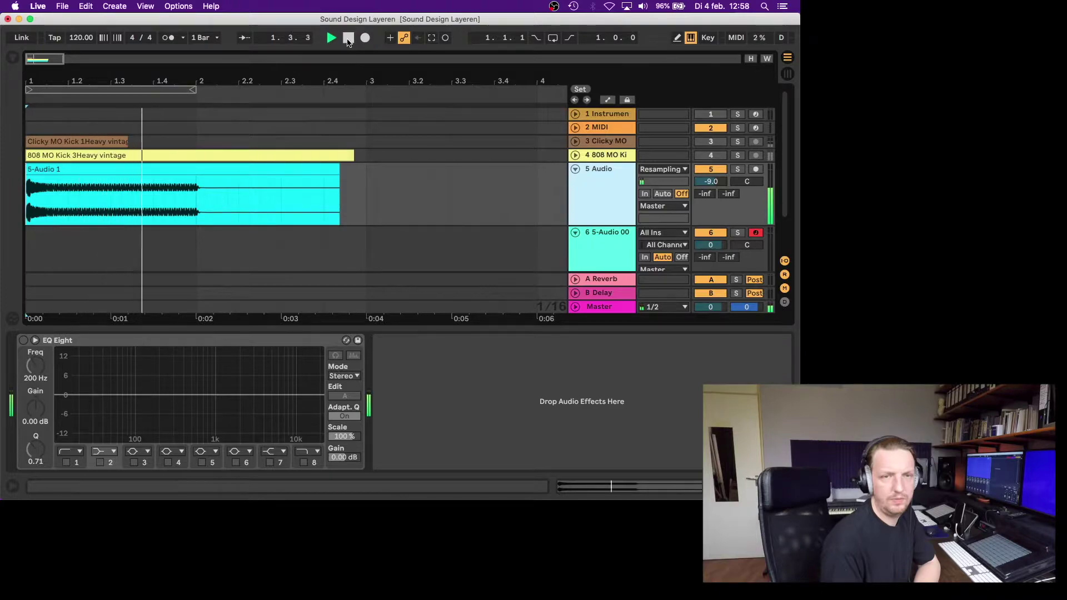
click(181, 170)
key(space)
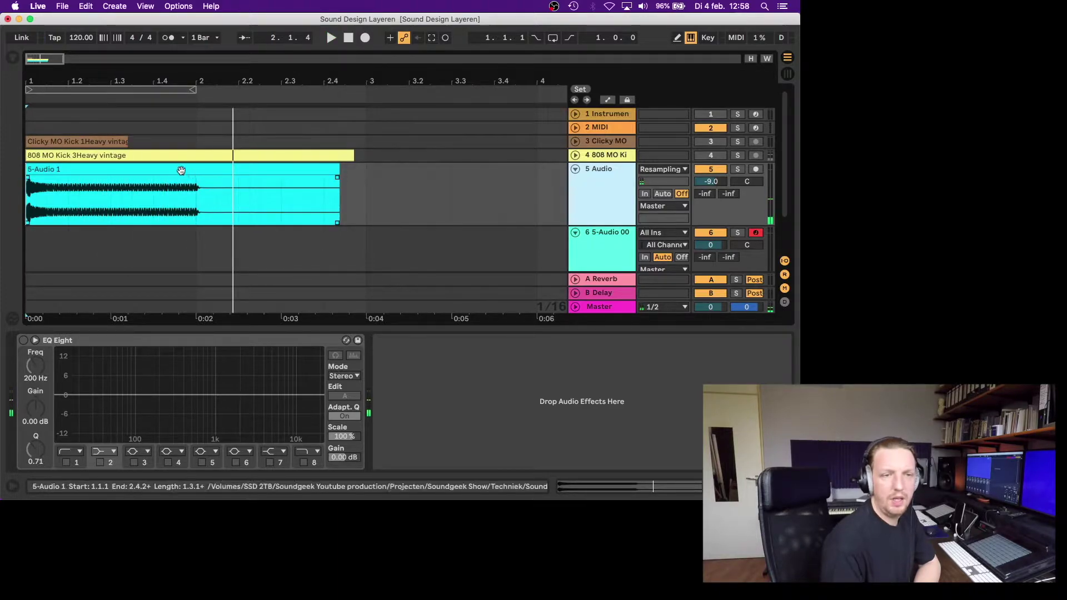
click(182, 170)
click(596, 176)
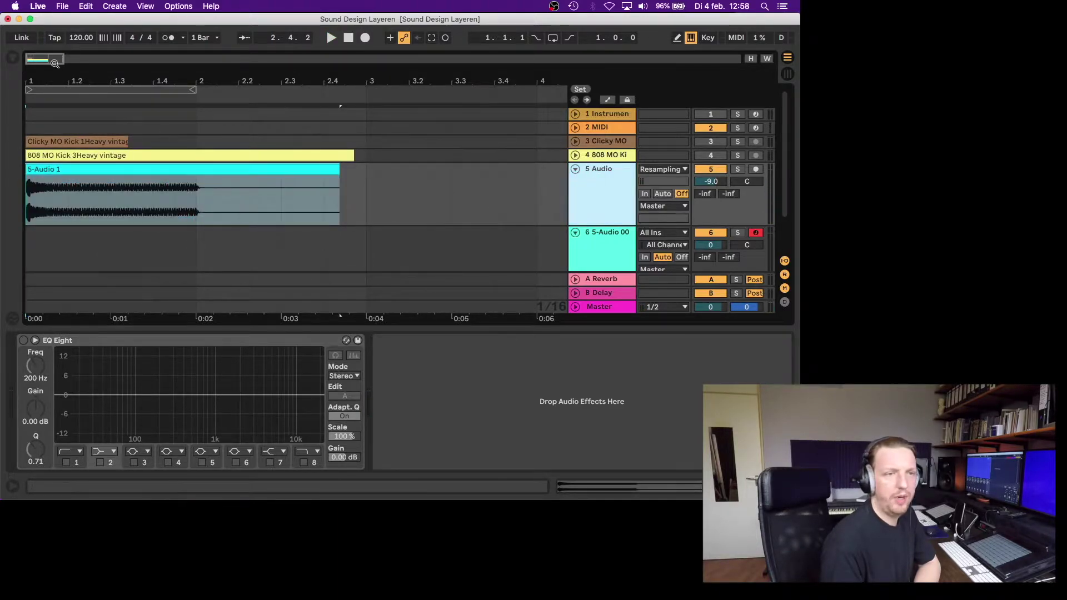
- Add the Reverb audio effect after EQ Eight on the 5 Audio track and collapse the EQ Eight device
click(12, 59)
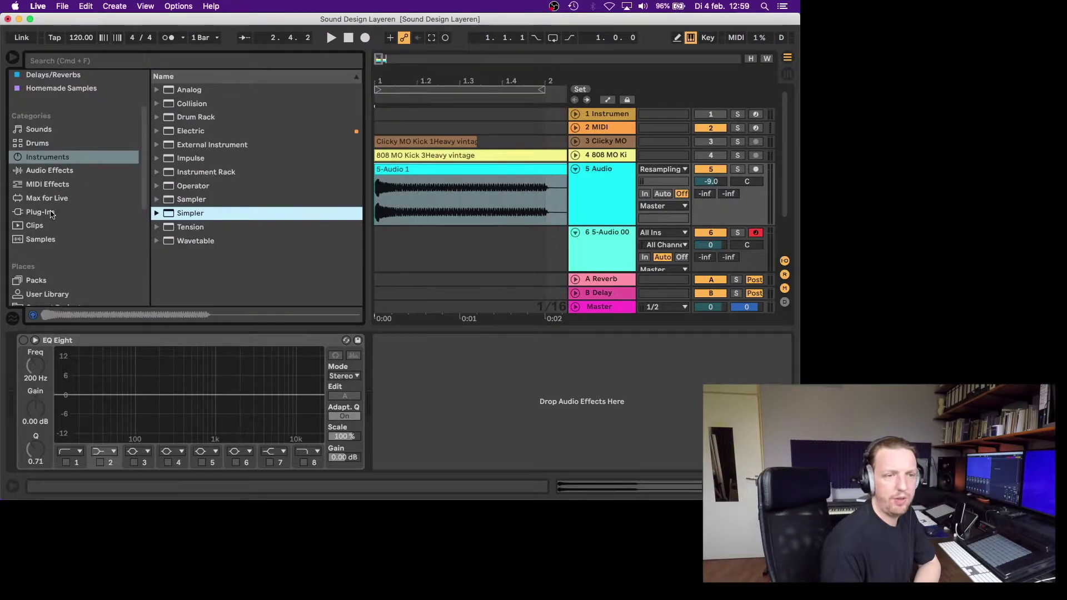
click(65, 174)
scroll(245, 220, down, 8)
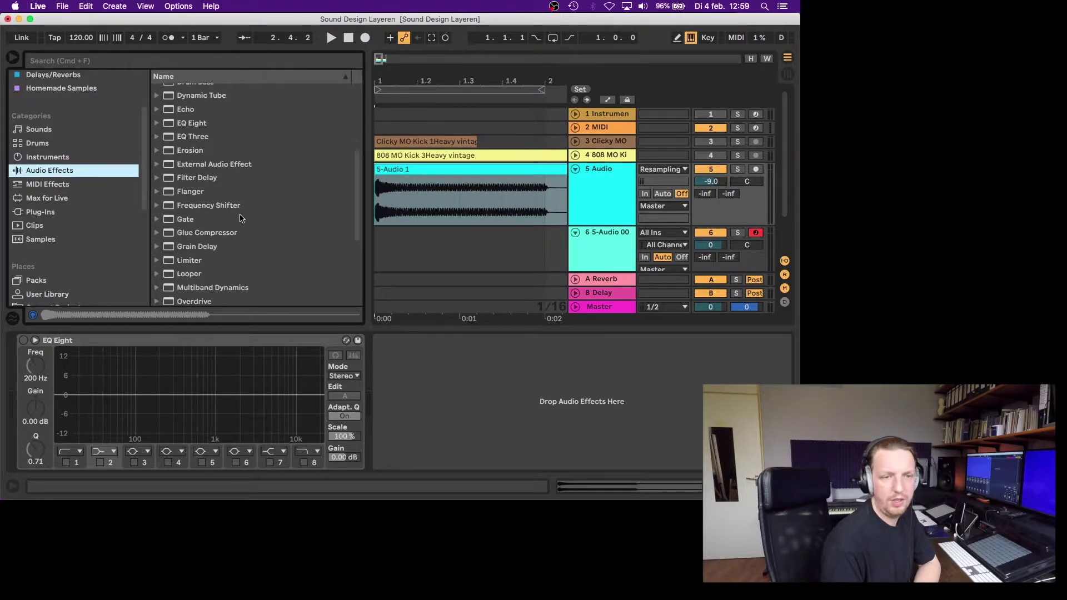
scroll(207, 242, down, 1)
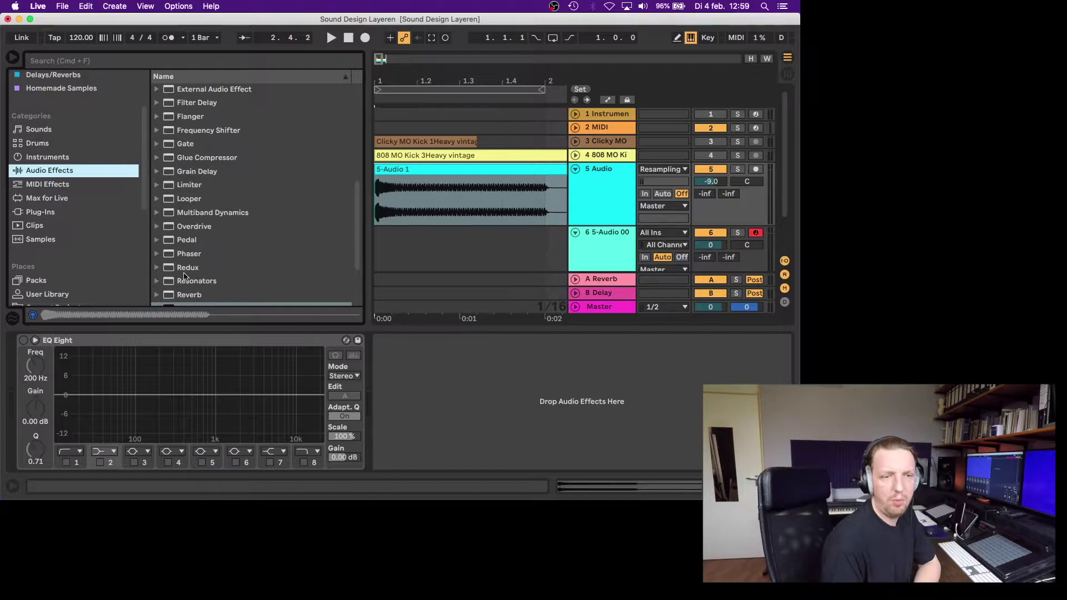
scroll(203, 277, down, 1)
drag(189, 285, 404, 210)
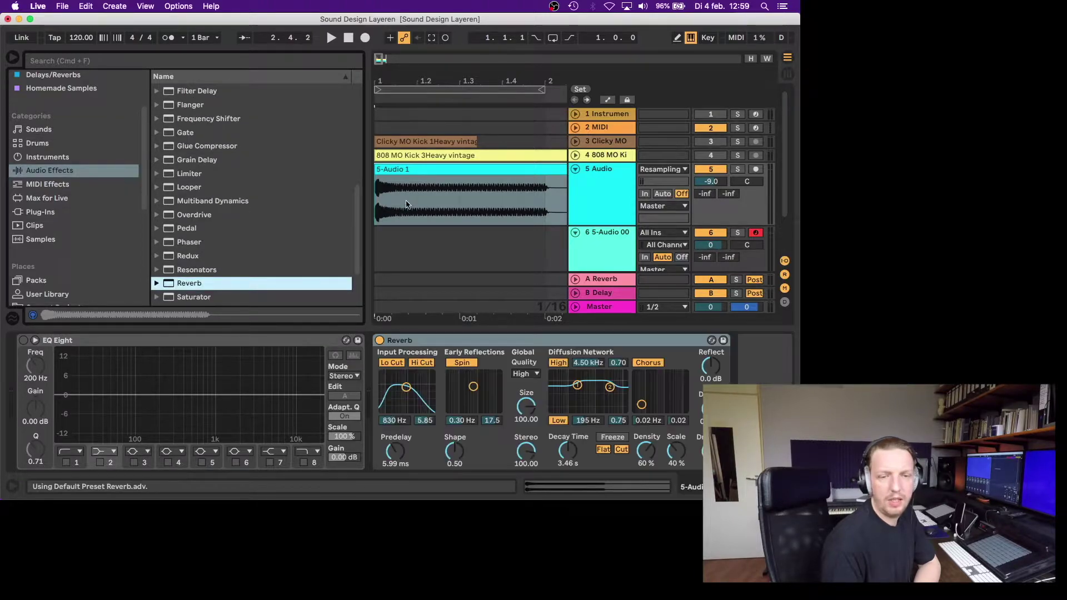
double_click(119, 341)
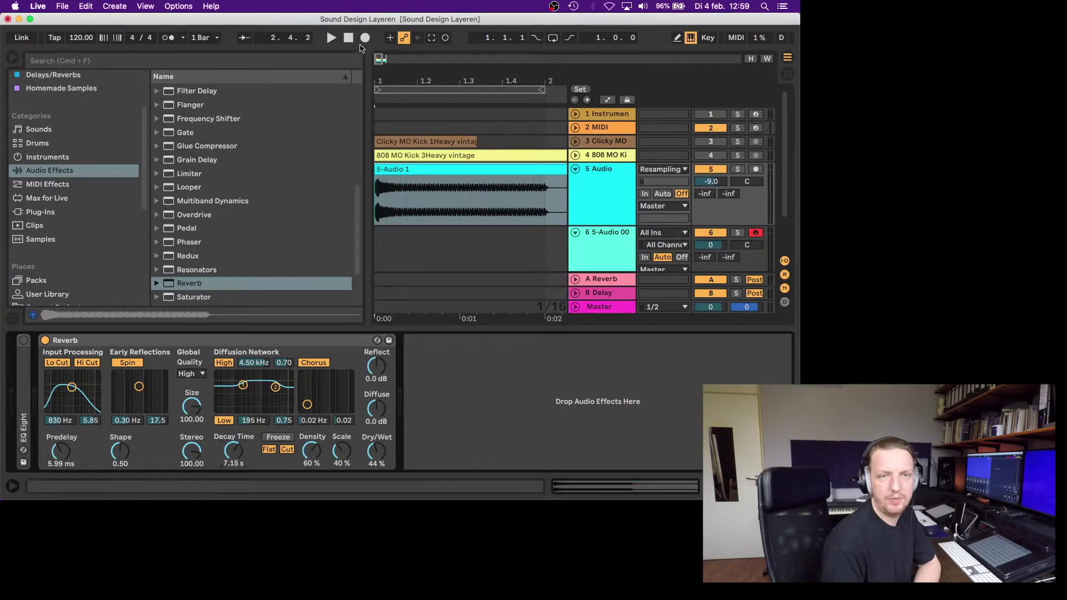
- Audition the kick through the reverb, then set its Dry/Wet to 22% and Decay Time to 8.57 s
click(332, 38)
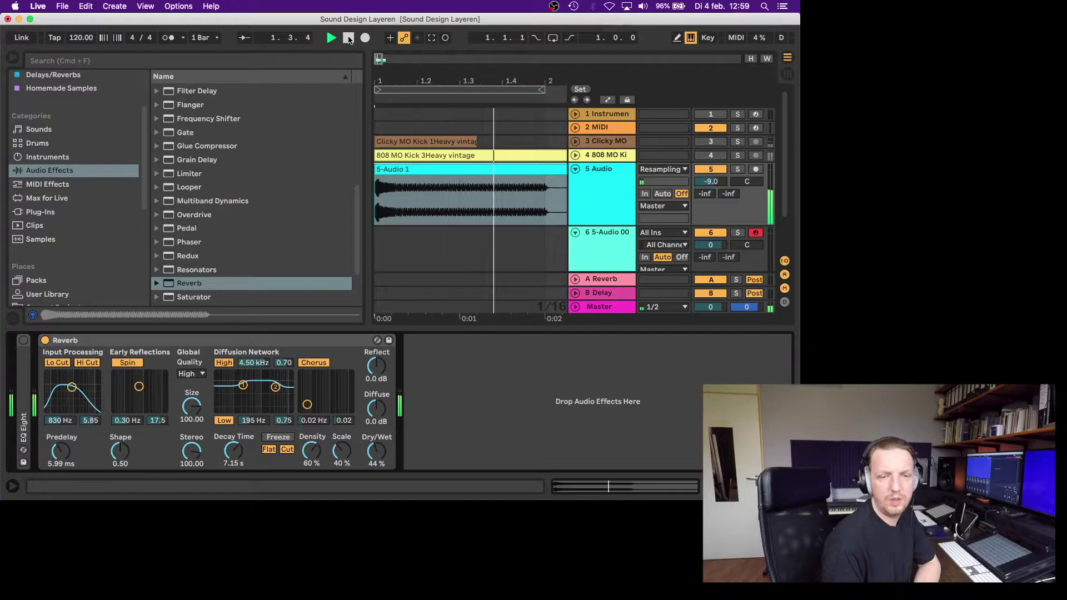
drag(376, 448, 376, 454)
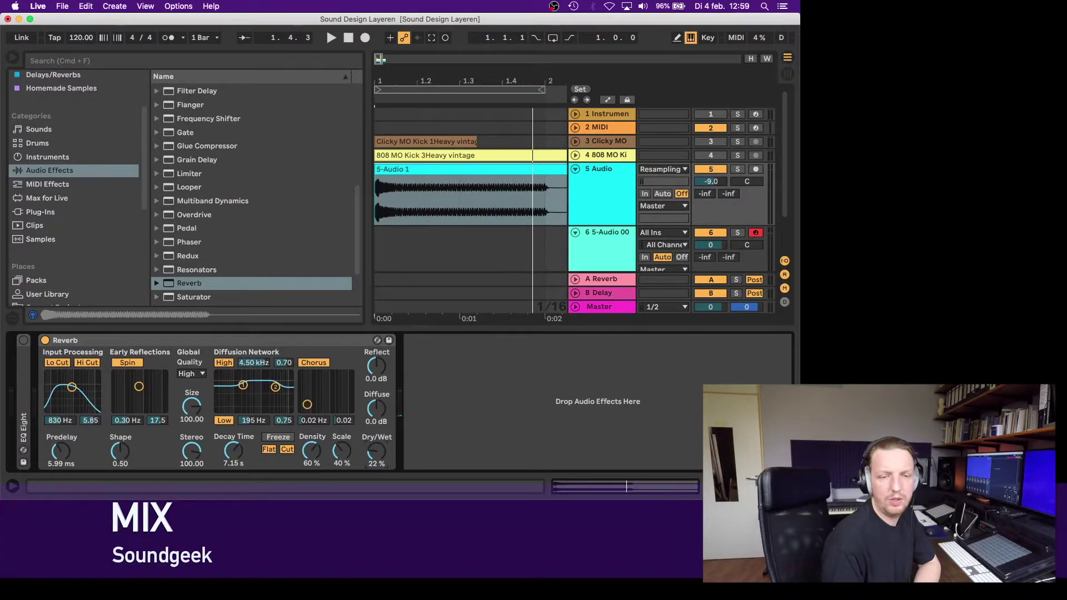
drag(234, 455, 234, 447)
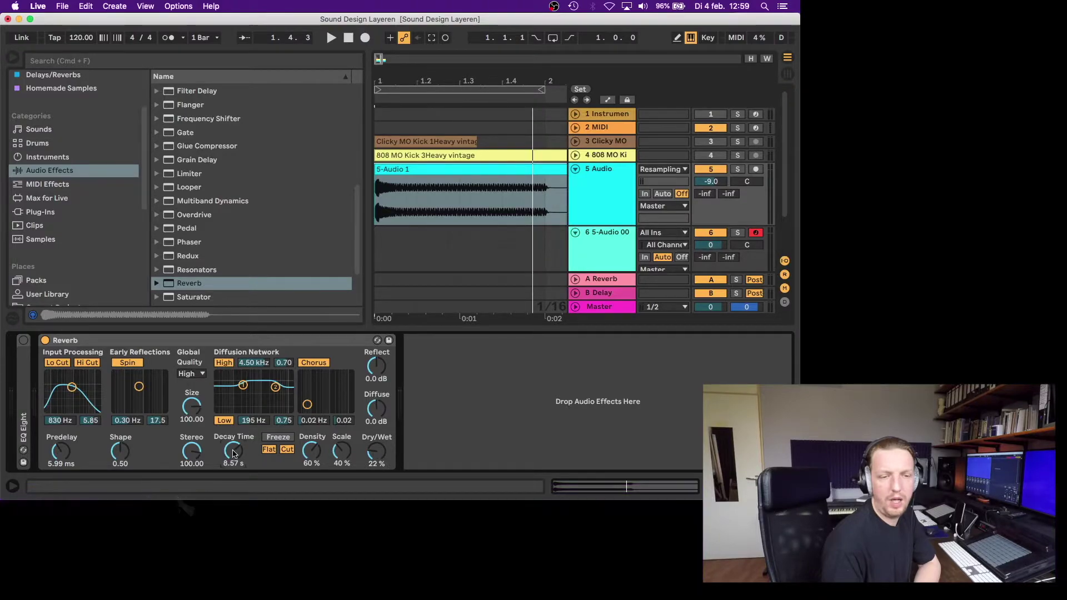
- Play the kick from the start with the adjusted reverb and hide the browser
click(347, 38)
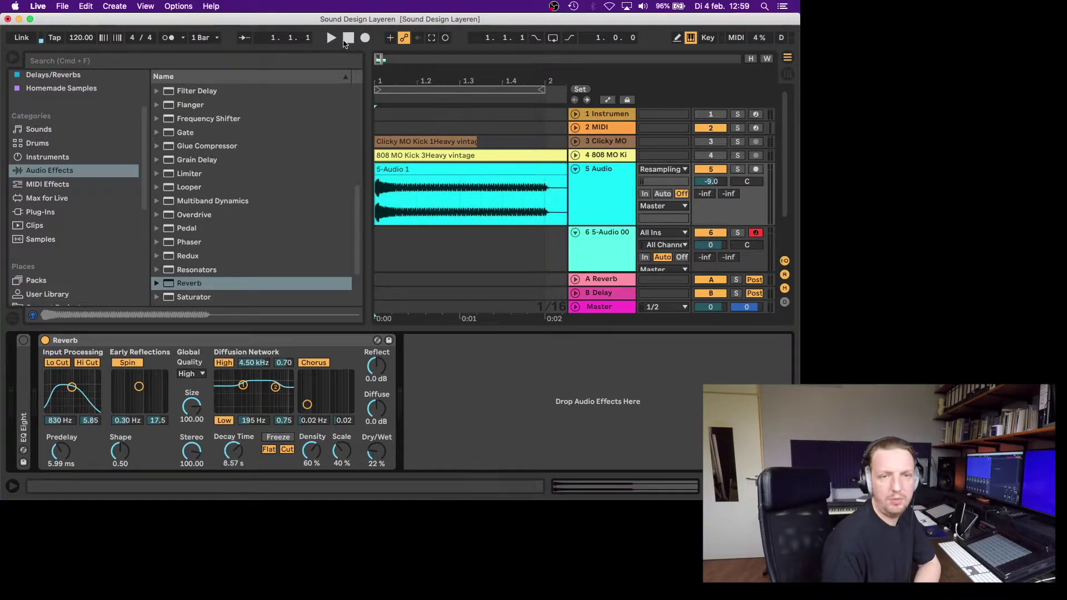
click(331, 39)
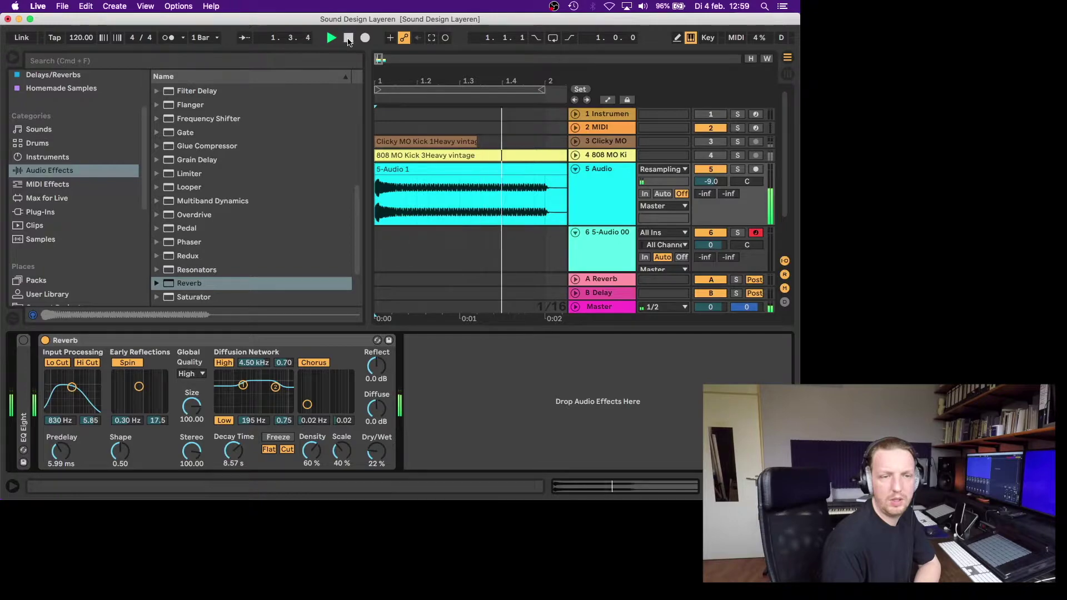
scroll(253, 186, up, 5)
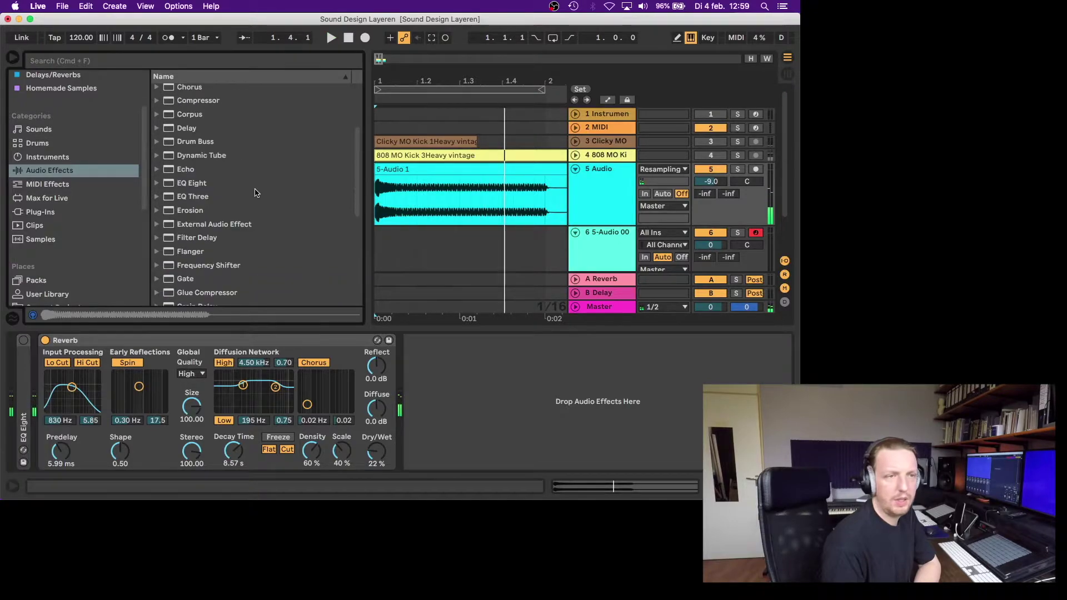
click(12, 58)
- Freeze the 5 Audio track and flatten it to render the reverb into audio
click(215, 170)
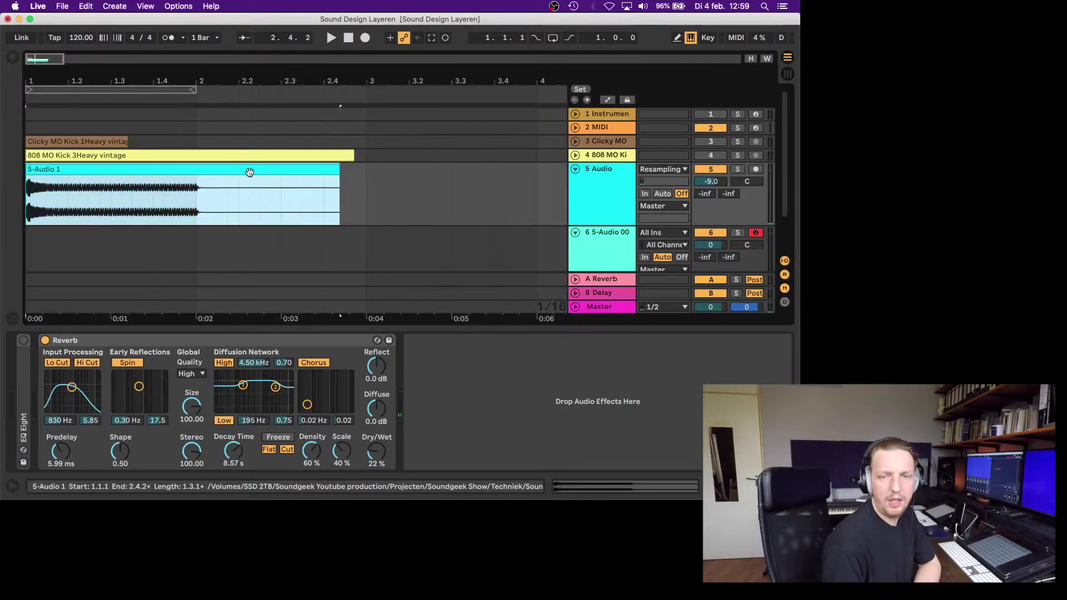
click(605, 175)
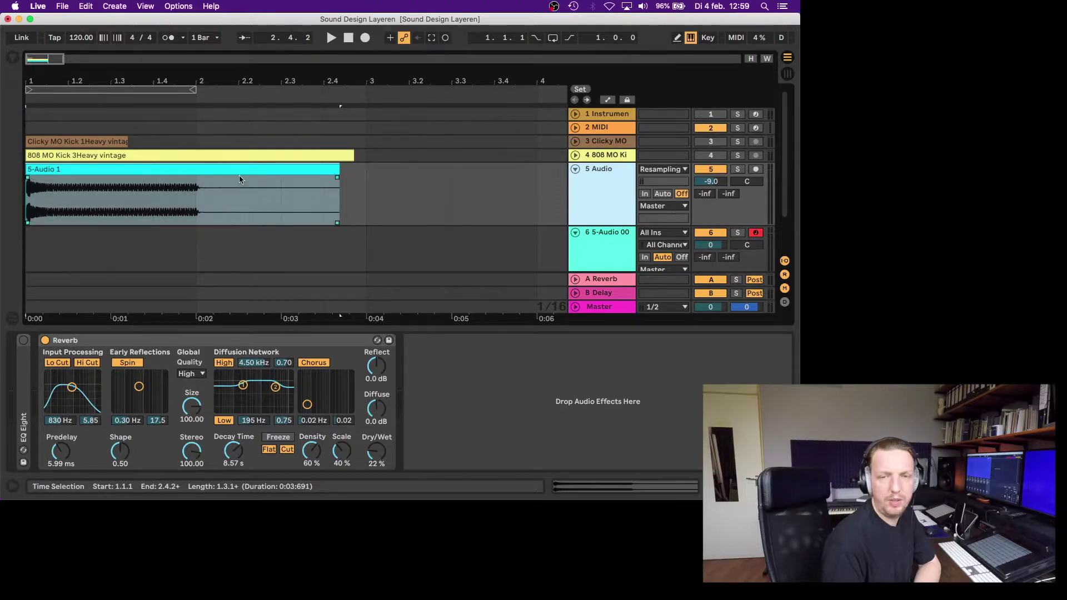
right_click(604, 173)
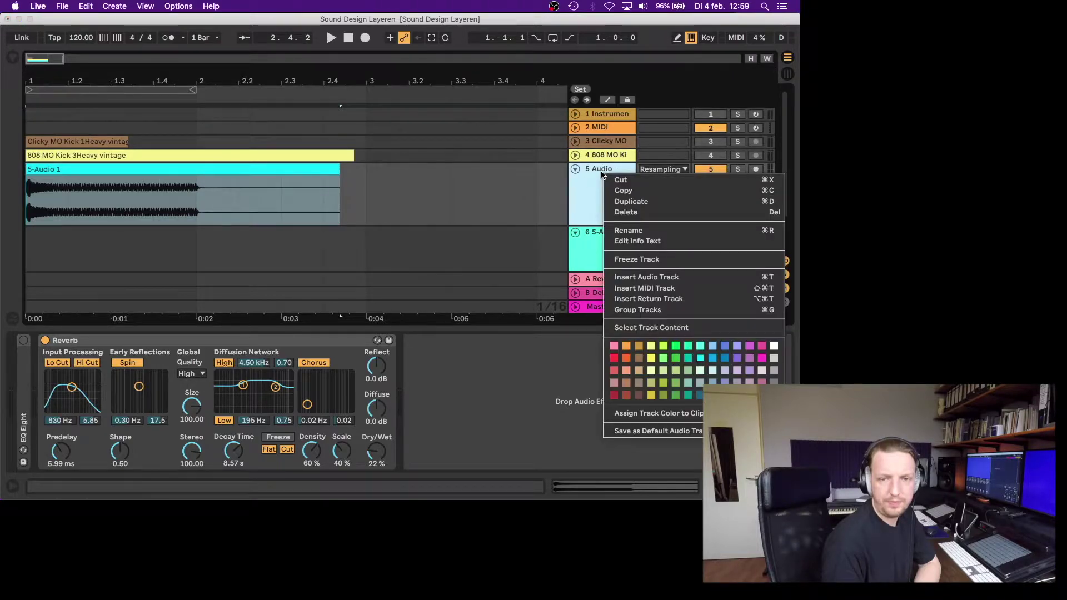
click(634, 261)
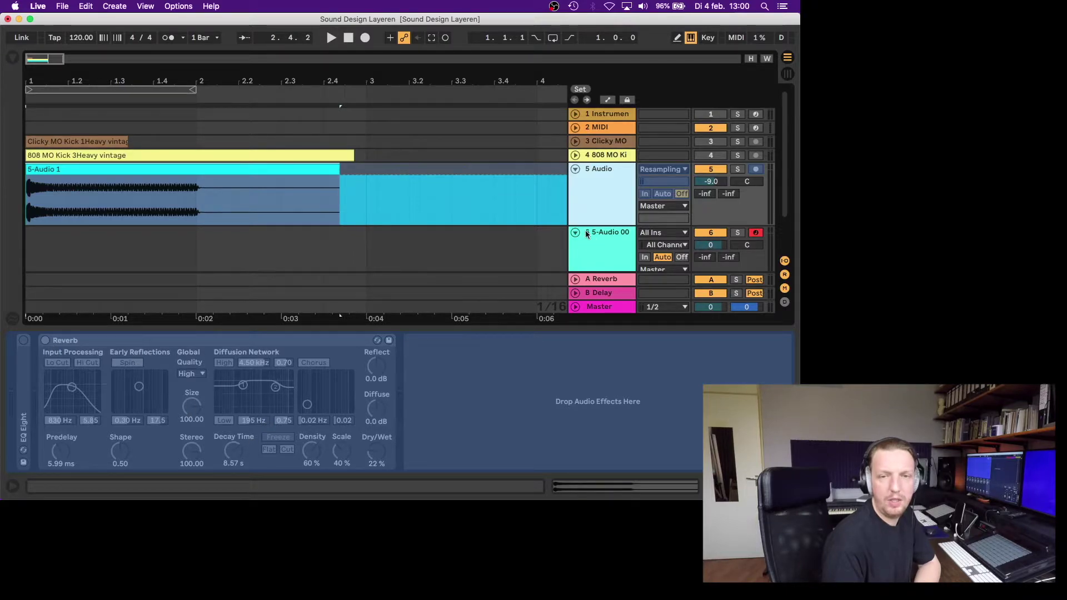
right_click(595, 173)
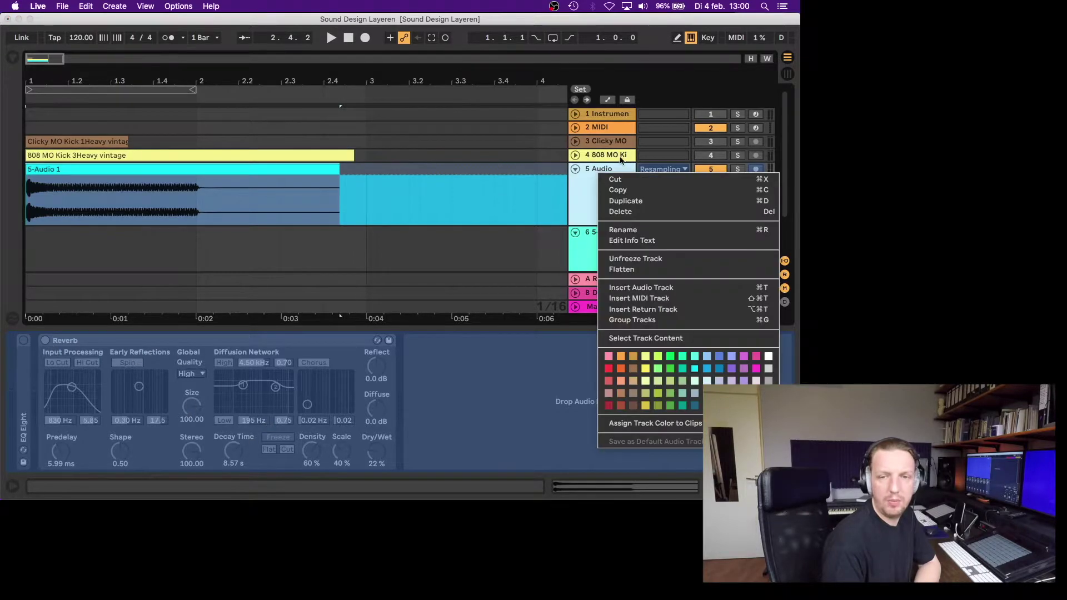
click(620, 270)
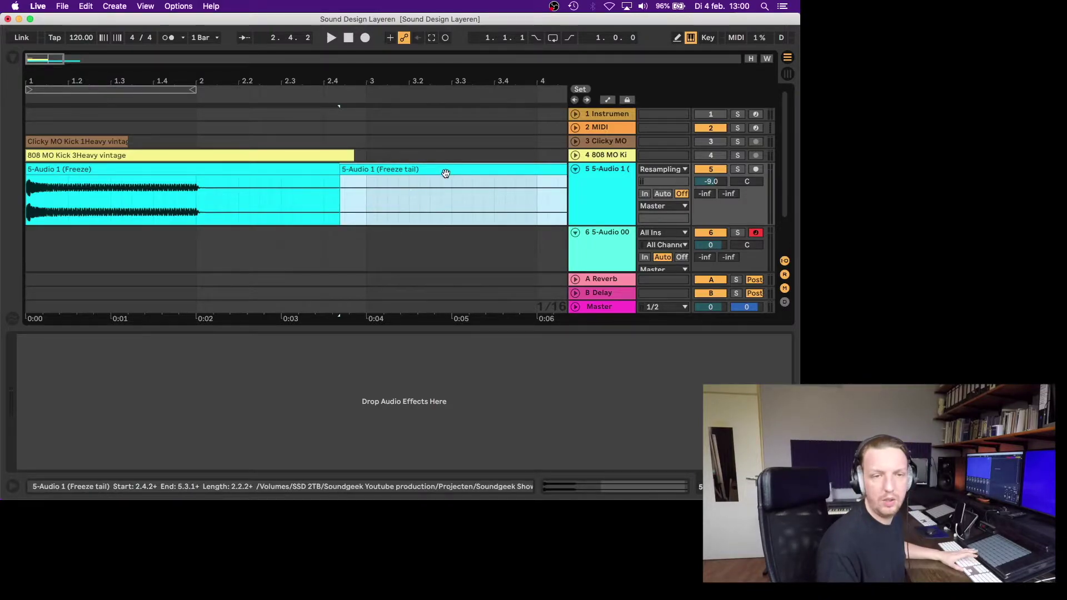
- Delete the 5-Audio 1 (Freeze tail) clip and extend the 5-Audio 1 (Freeze) clip to bar 3
key(Delete)
drag(337, 171, 366, 171)
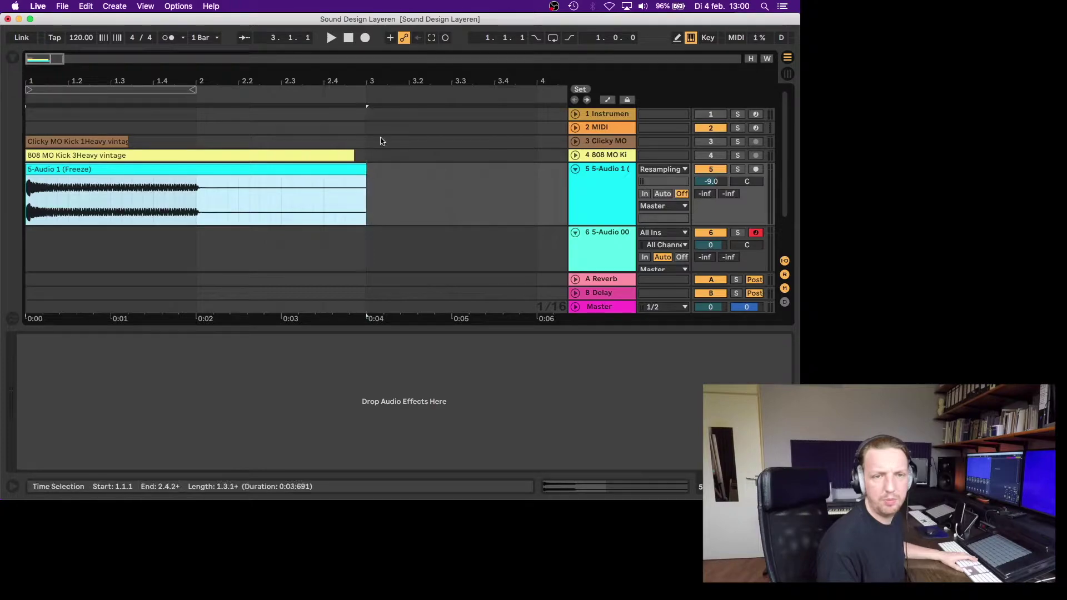
click(387, 184)
- Play back the extended 5-Audio 1 (Freeze) clip to hear the rendered reverb
click(249, 168)
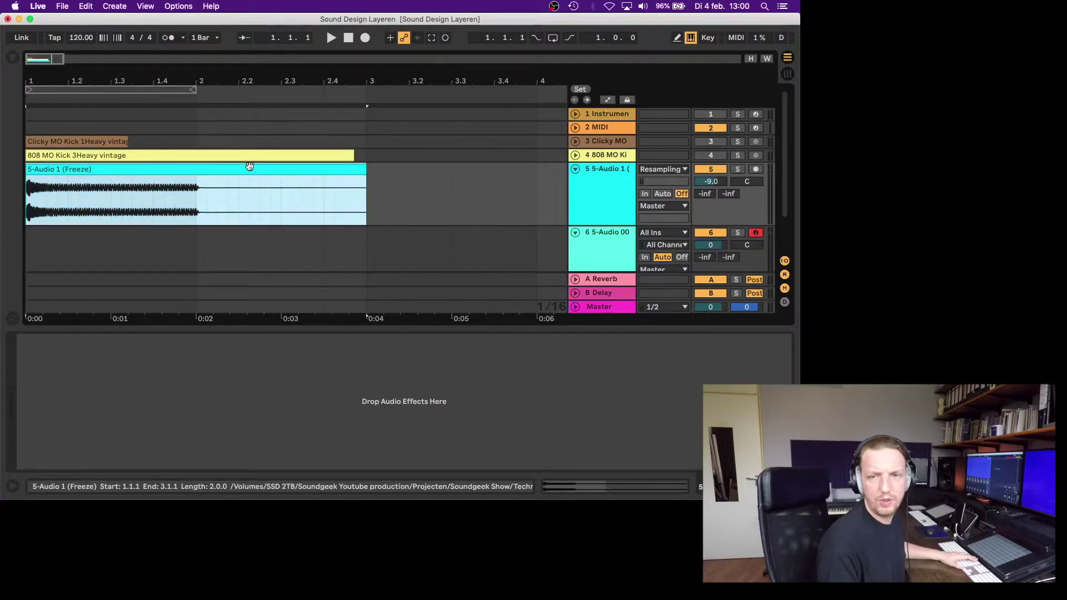
click(614, 180)
key(space)
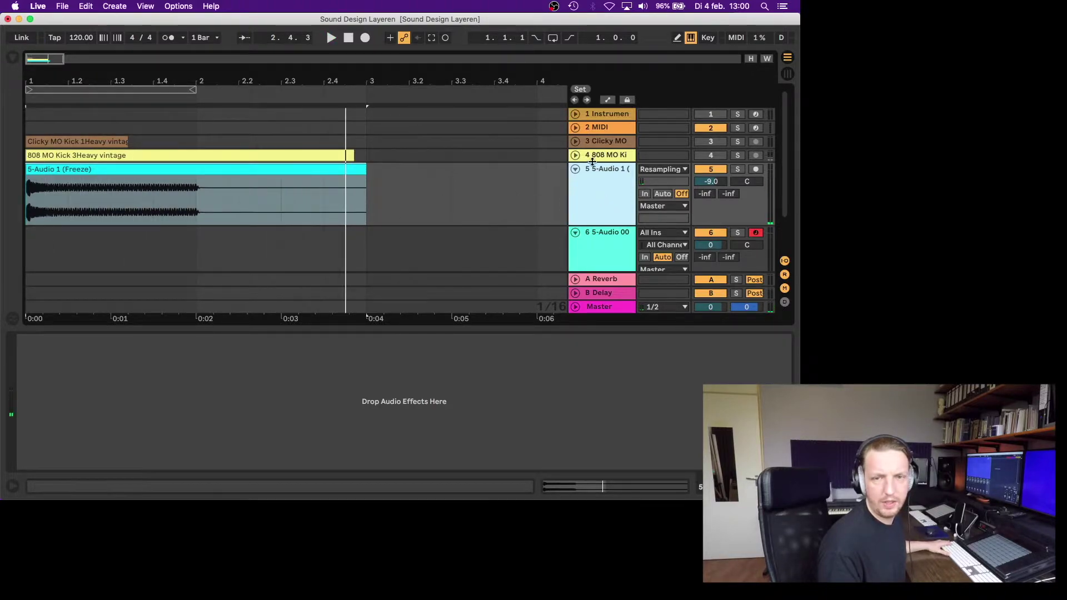
- Open the 5-Audio 1 (Freeze) clip's sample view, reduce its height, and reverse the sample
click(89, 170)
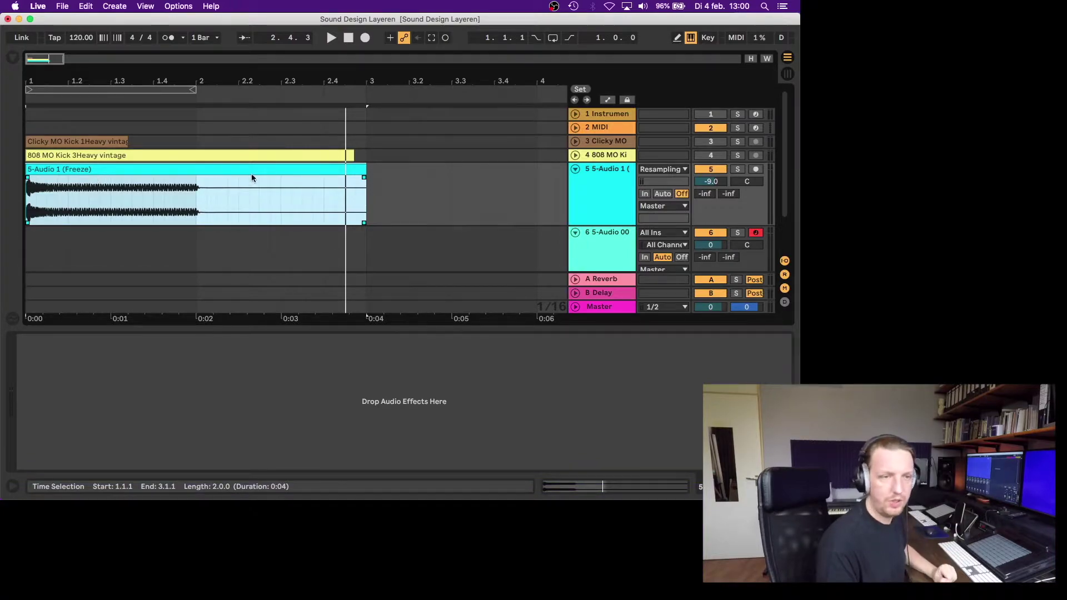
double_click(88, 169)
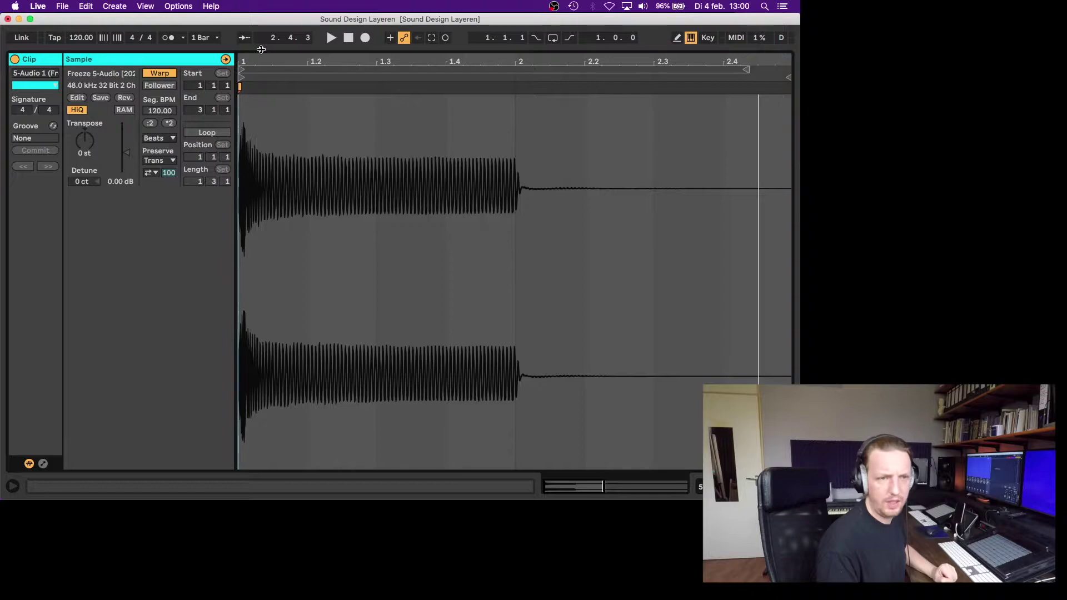
drag(261, 50, 261, 238)
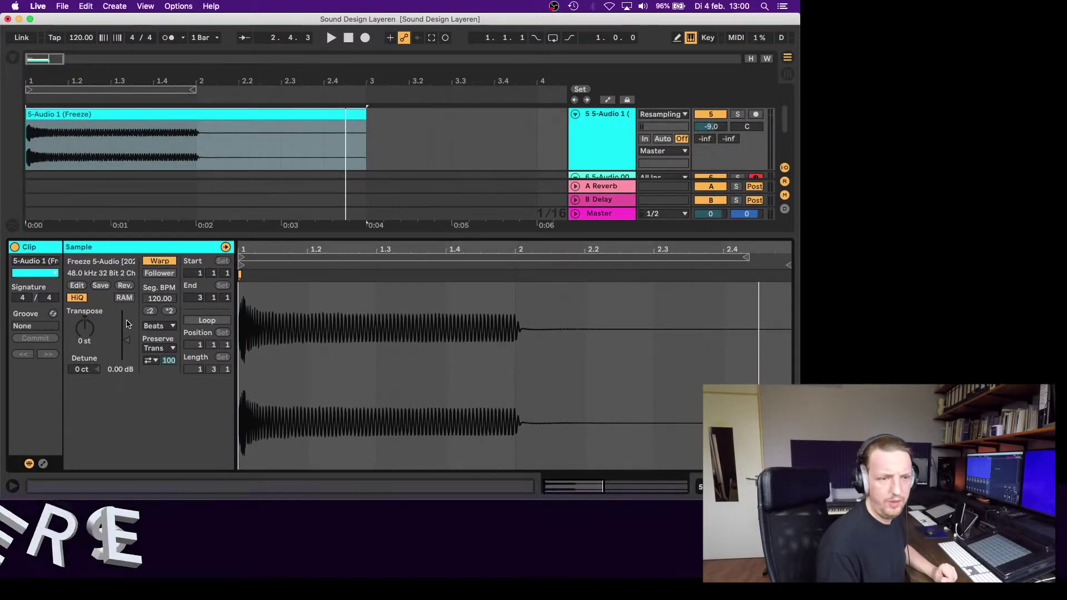
click(124, 286)
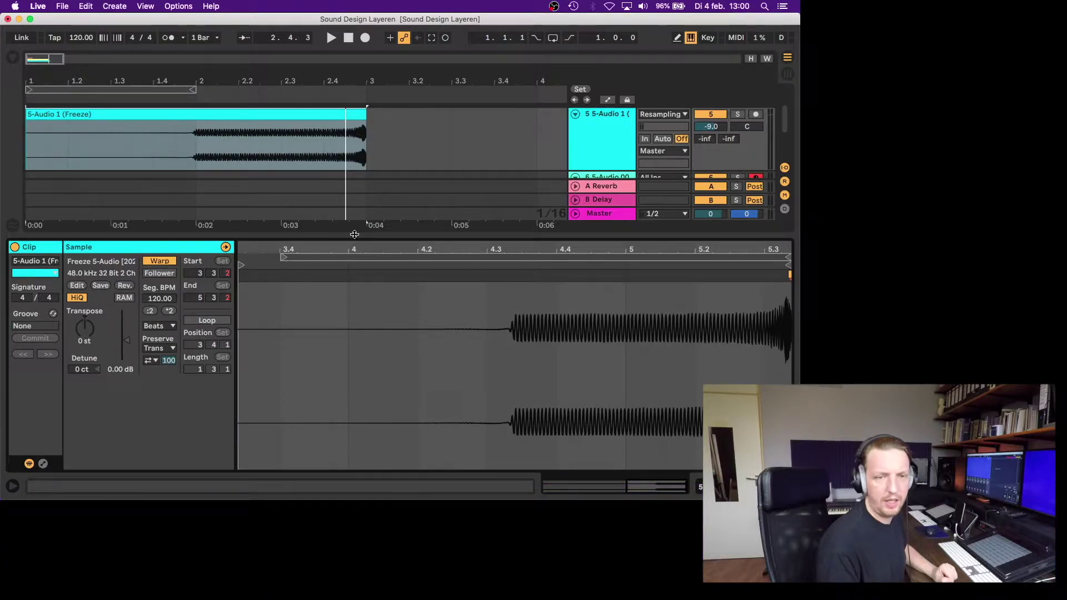
- Hide the clip's sample view and play back the reversed 5-Audio 1 (Freeze) clip from the start of the arrangement
drag(355, 235, 353, 260)
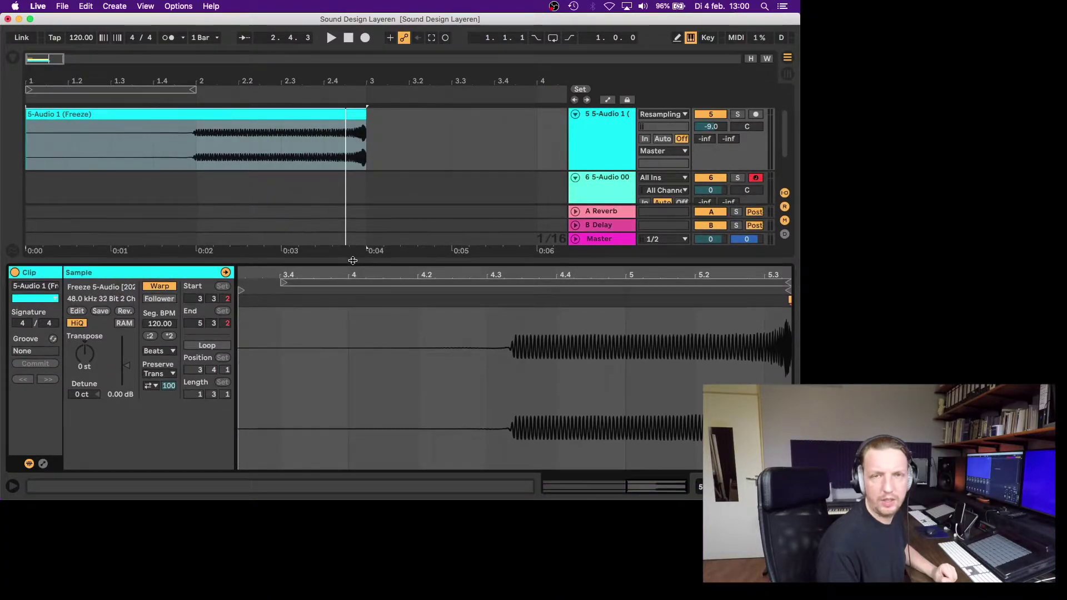
double_click(190, 259)
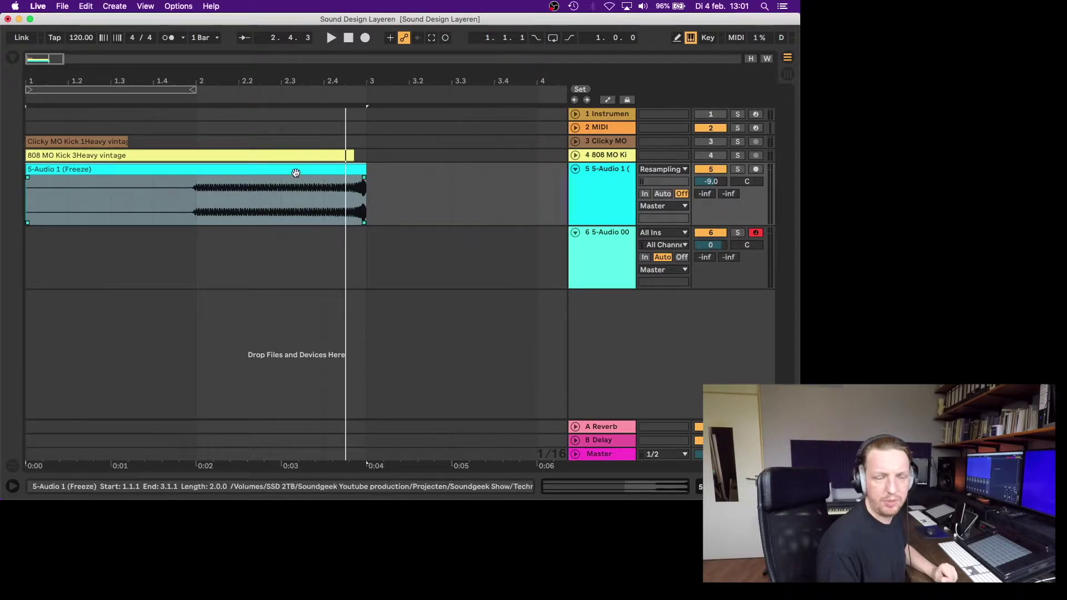
click(113, 210)
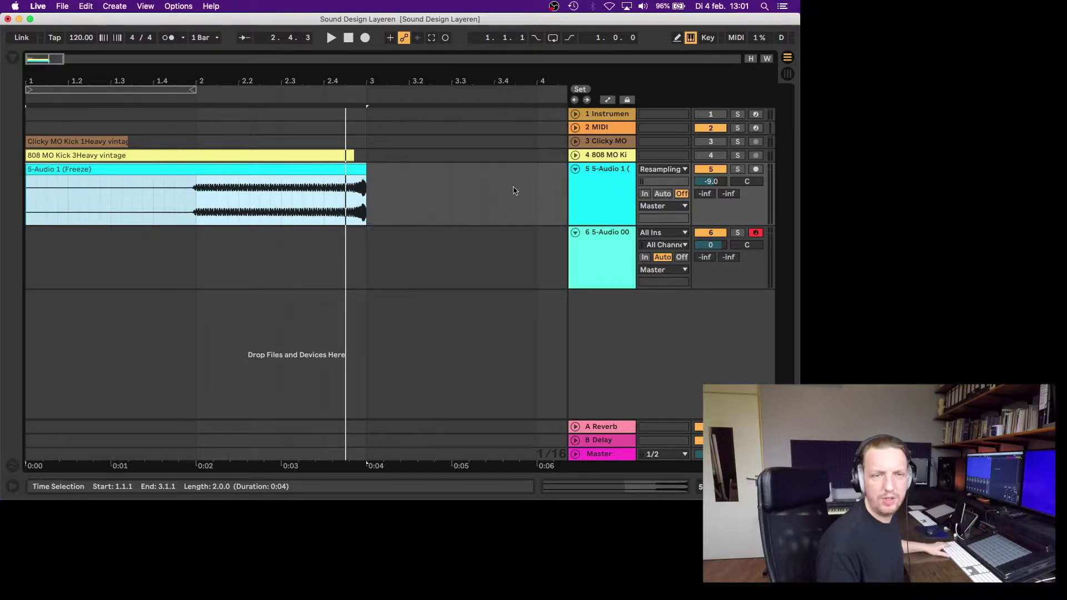
click(606, 177)
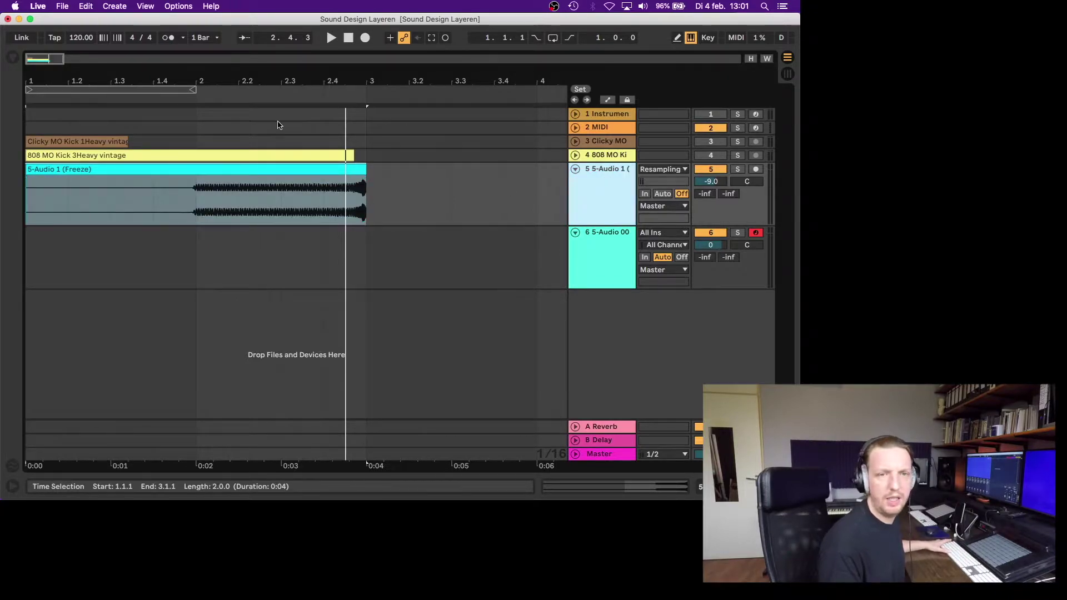
click(349, 39)
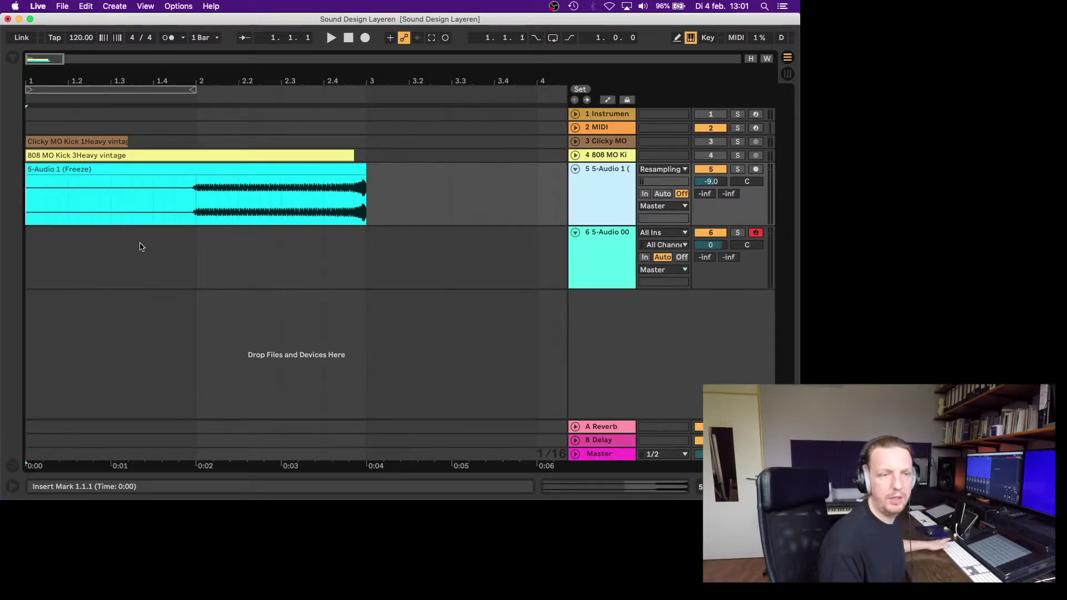
key(space)
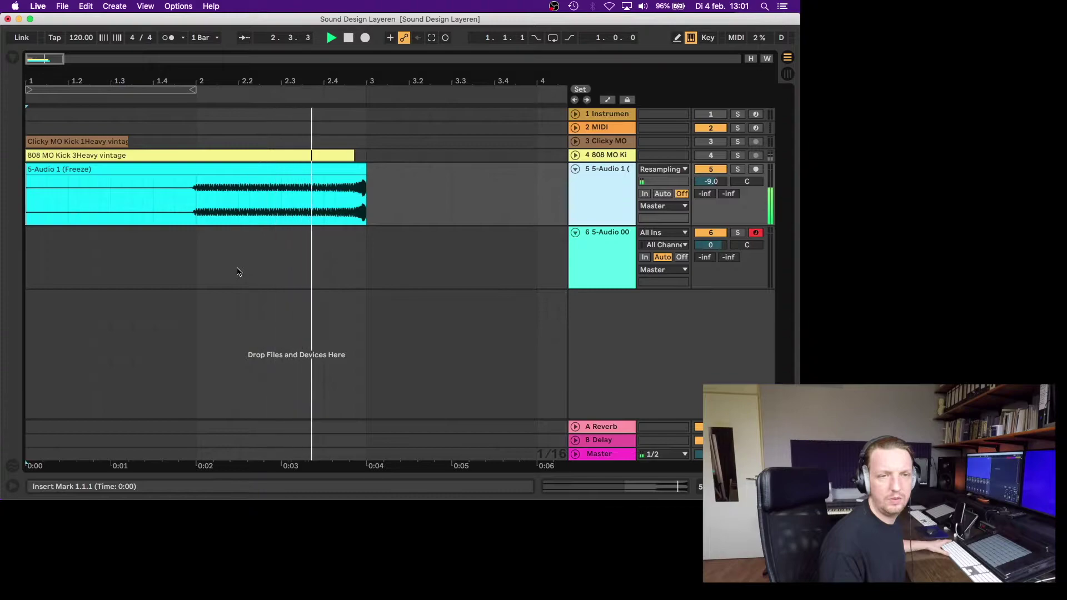
key(space)
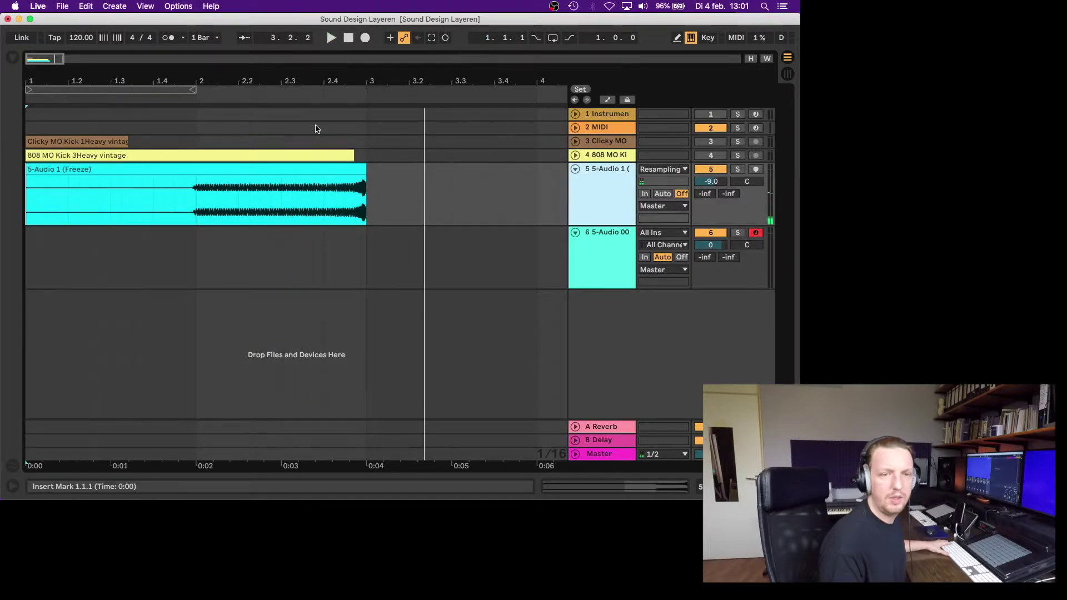
- Move the 5-Audio 1 (Freeze) clip so its end lands on bar 3, and trim its start to bar 2
drag(362, 81, 348, 172)
click(379, 172)
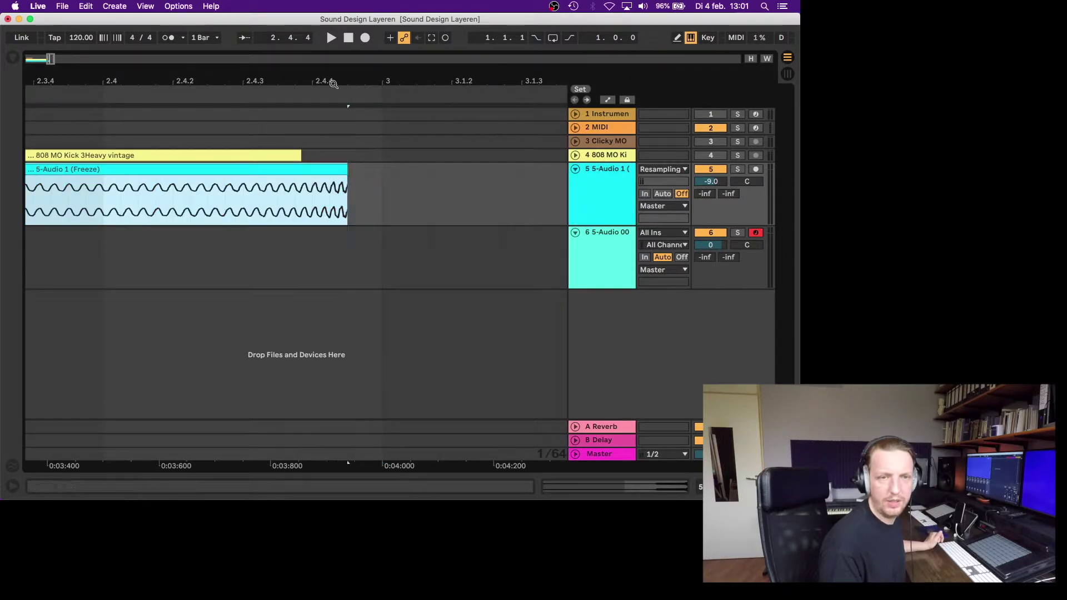
drag(335, 81, 335, 71)
drag(324, 168, 349, 174)
drag(337, 85, 244, 67)
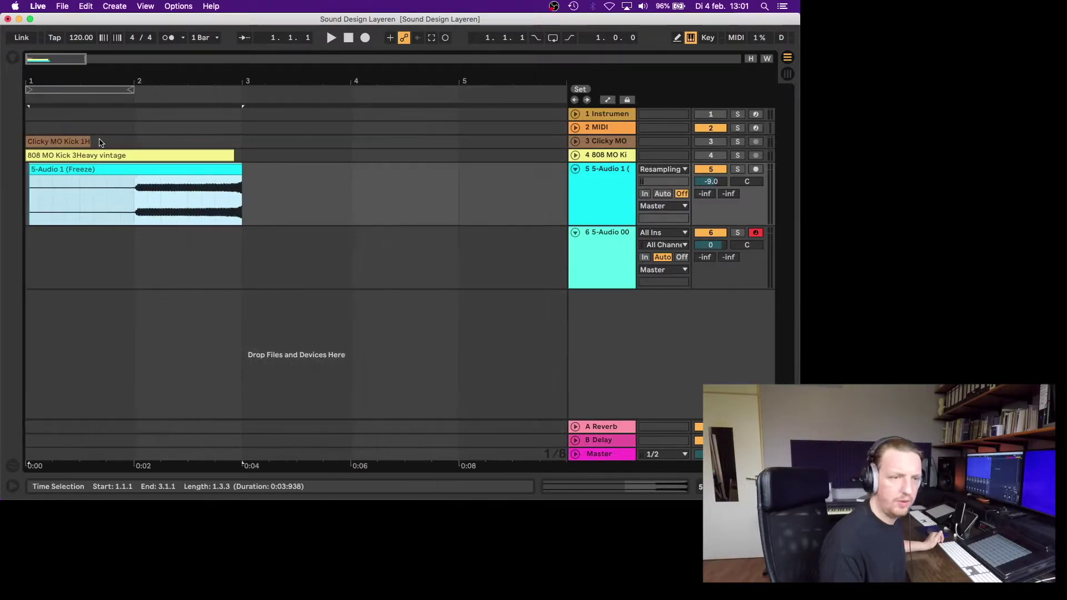
drag(30, 171, 134, 178)
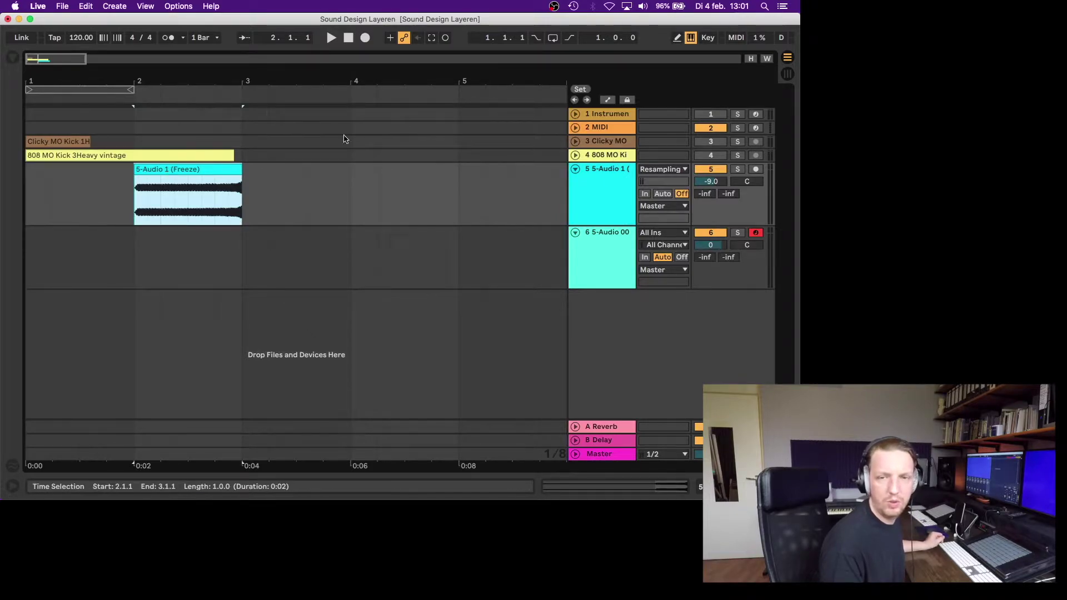
- Shift the loop brace to span bars 2 to 3 and play back the trimmed 5-Audio 1 (Freeze) clip
click(181, 179)
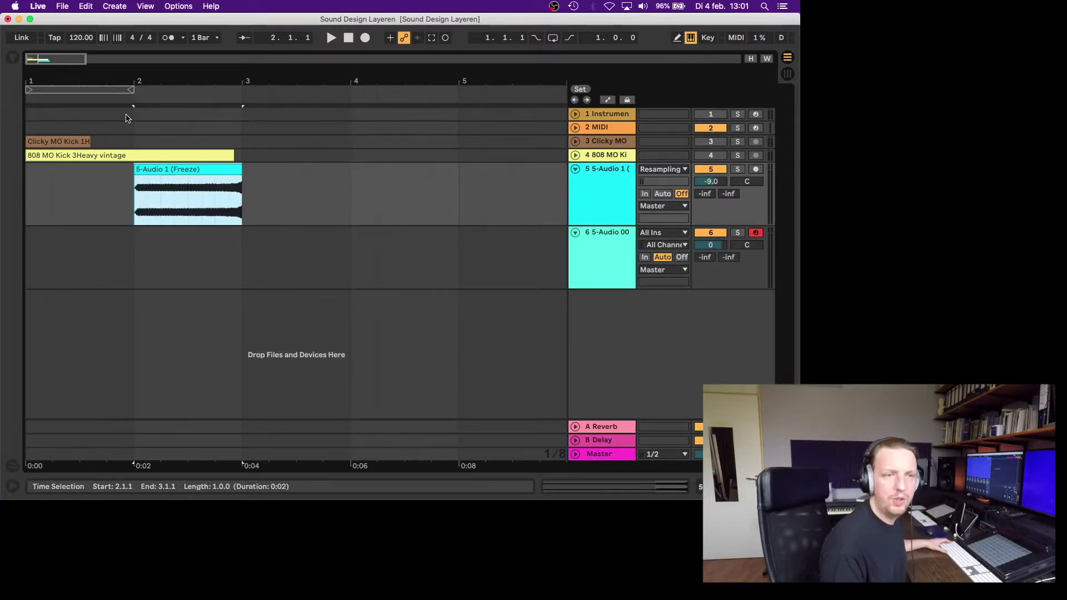
drag(108, 89, 214, 87)
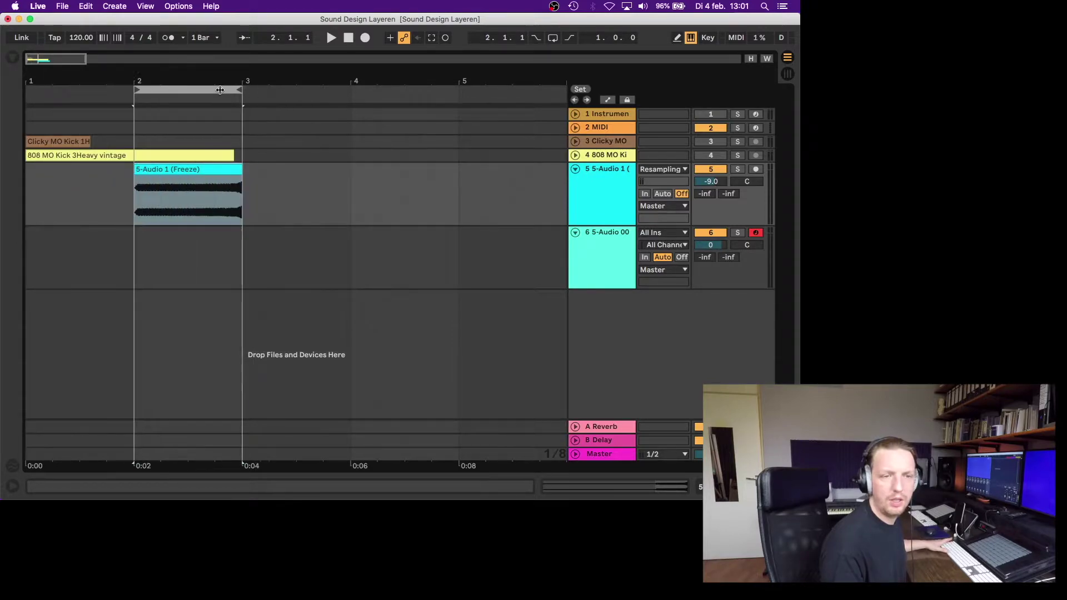
key(space)
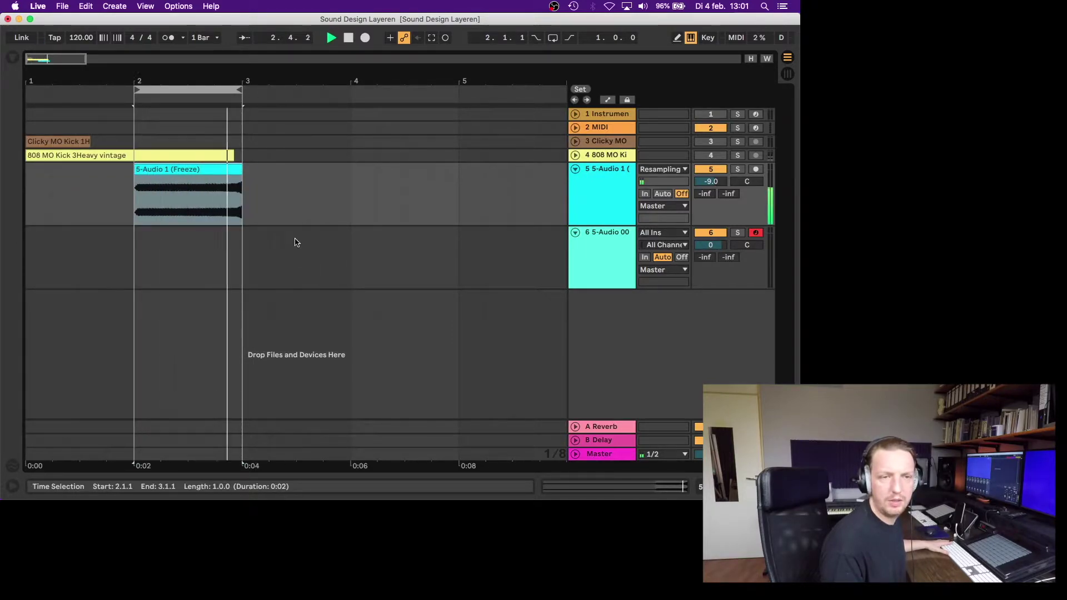
key(space)
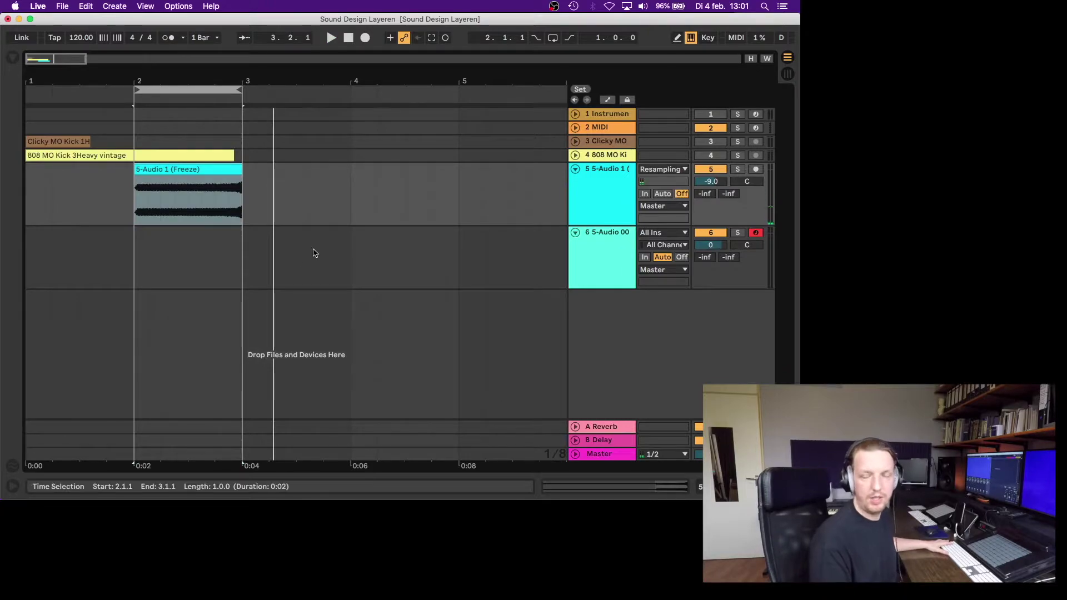
click(514, 220)
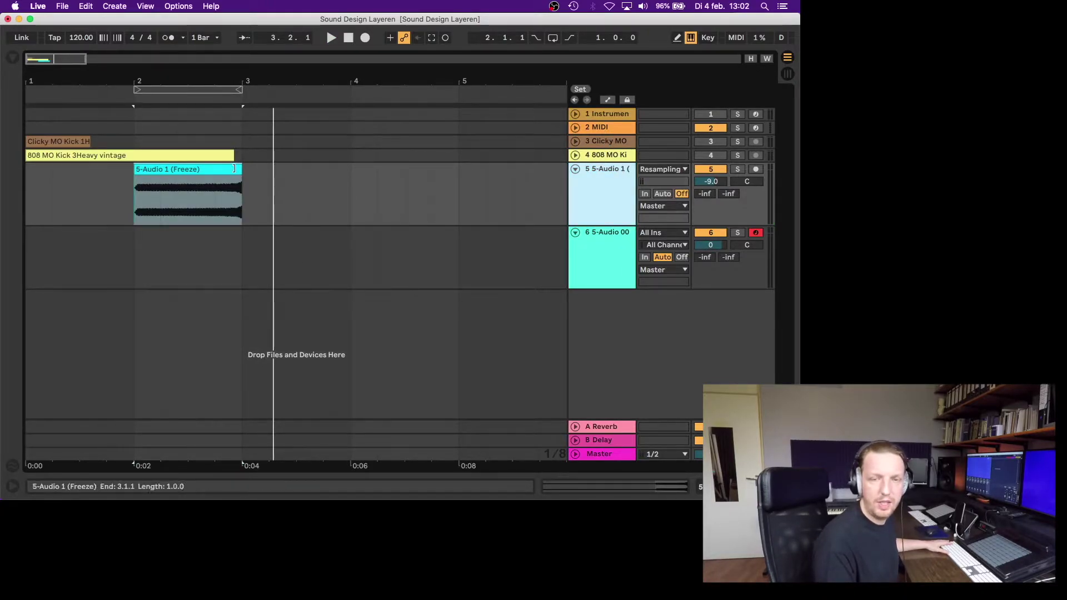
click(199, 206)
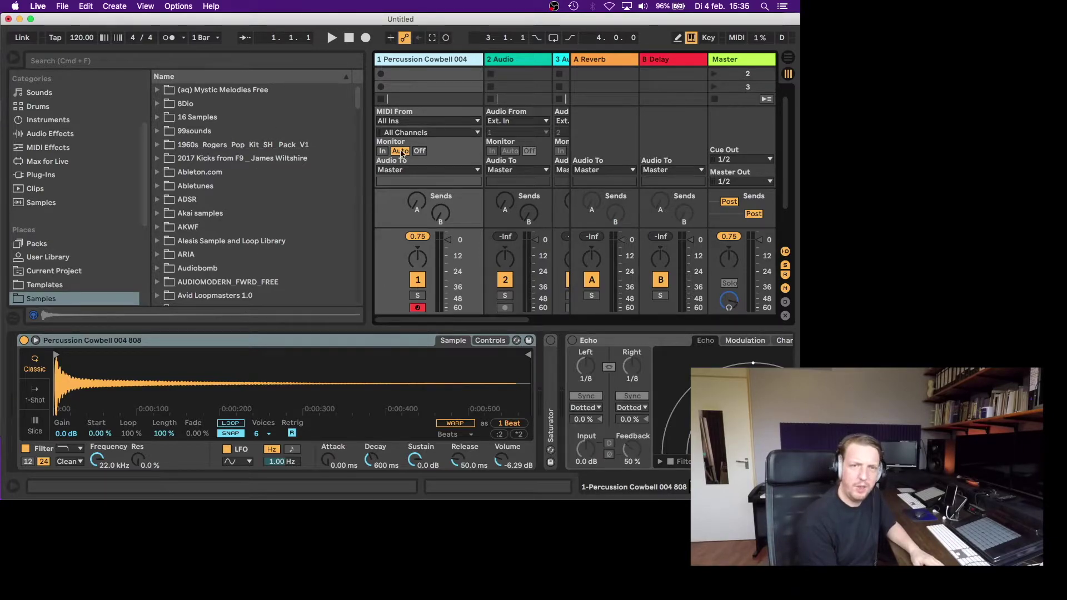
- Collapse the Echo device in the cowbell set and audition the Percussion Cowbell 004 808 sample with the computer keyboard
double_click(605, 340)
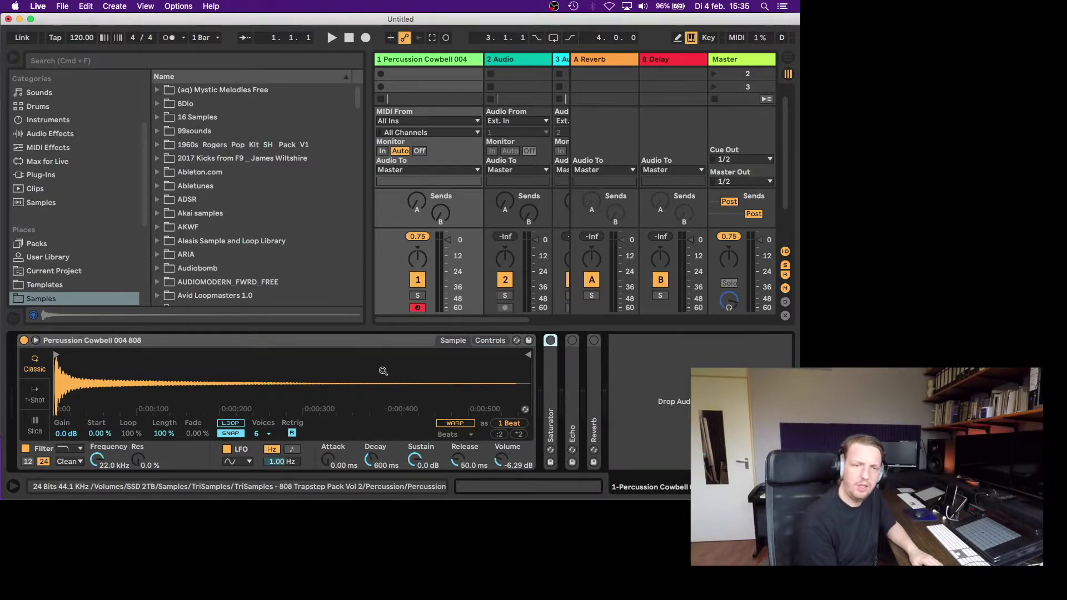
click(105, 341)
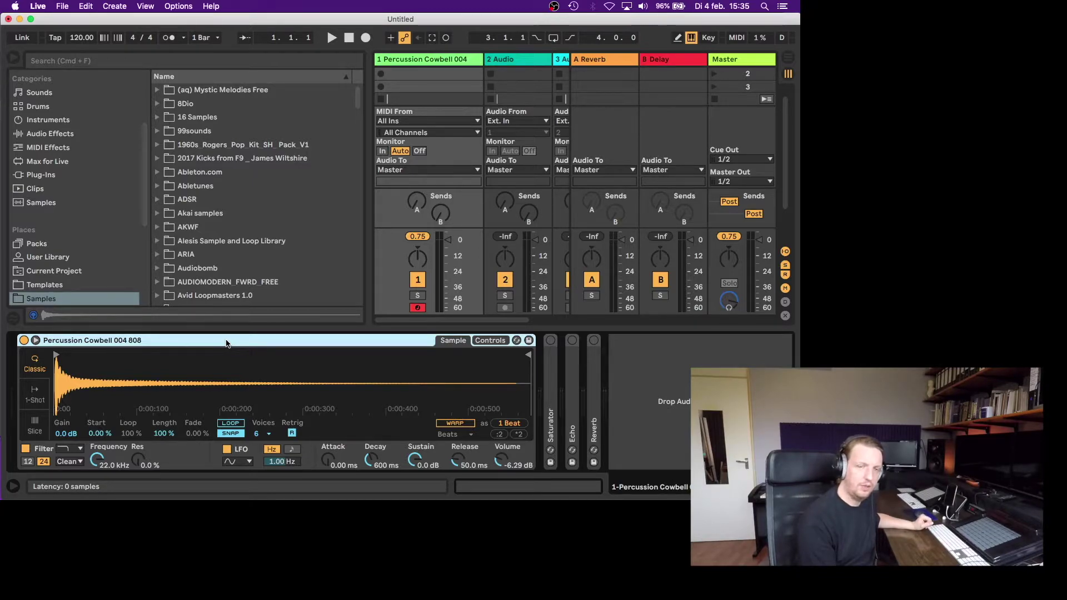
key(a)
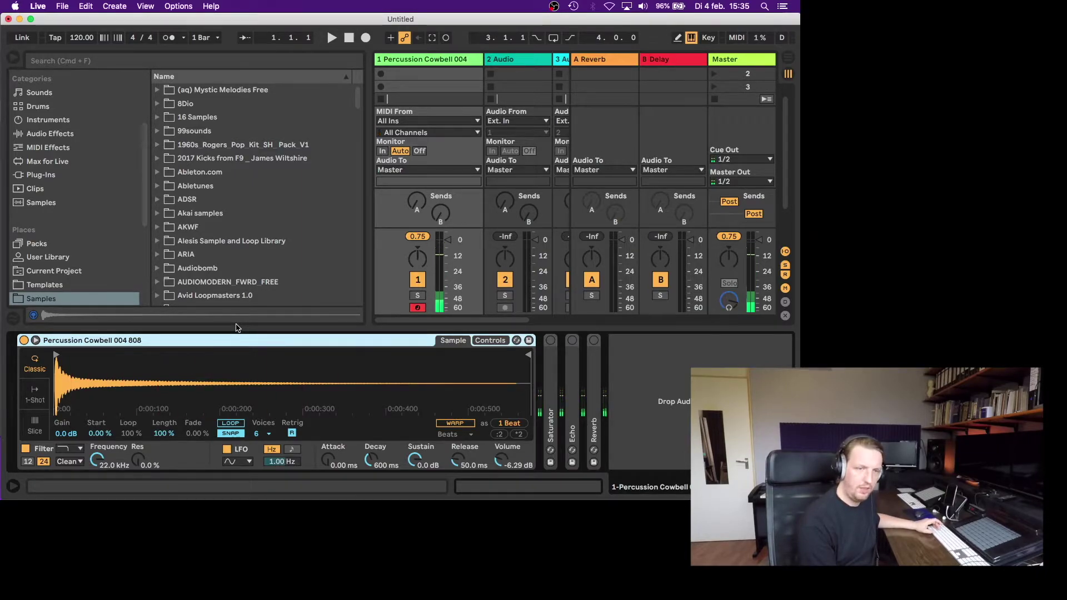
key(a)
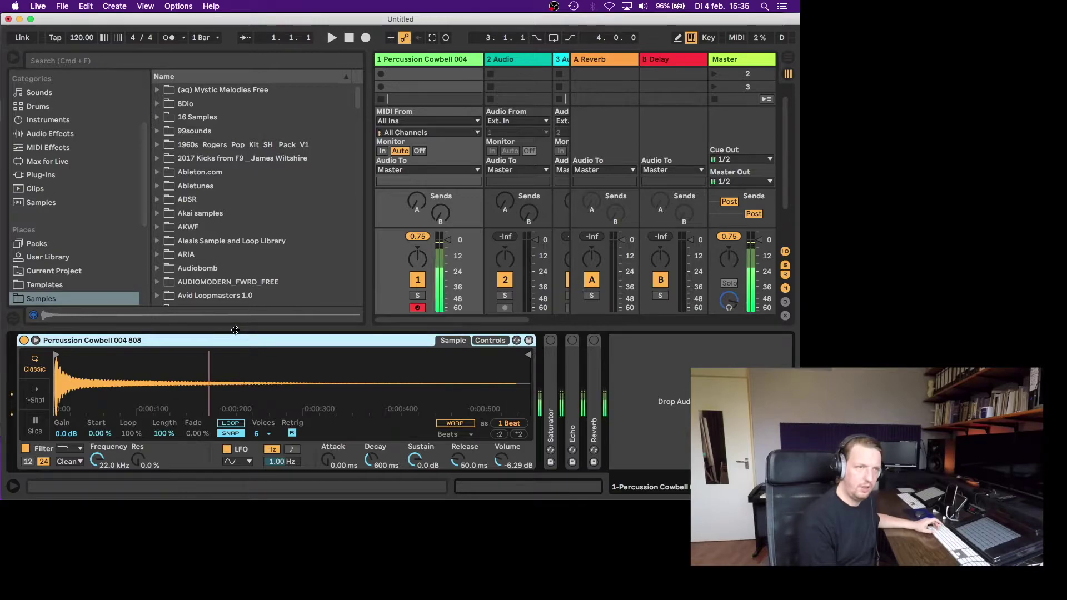
- Play the cowbell sample at progressively lower keyboard octaves, going down to the C-1 to D0 range
key(z)
key(a)
key(a)
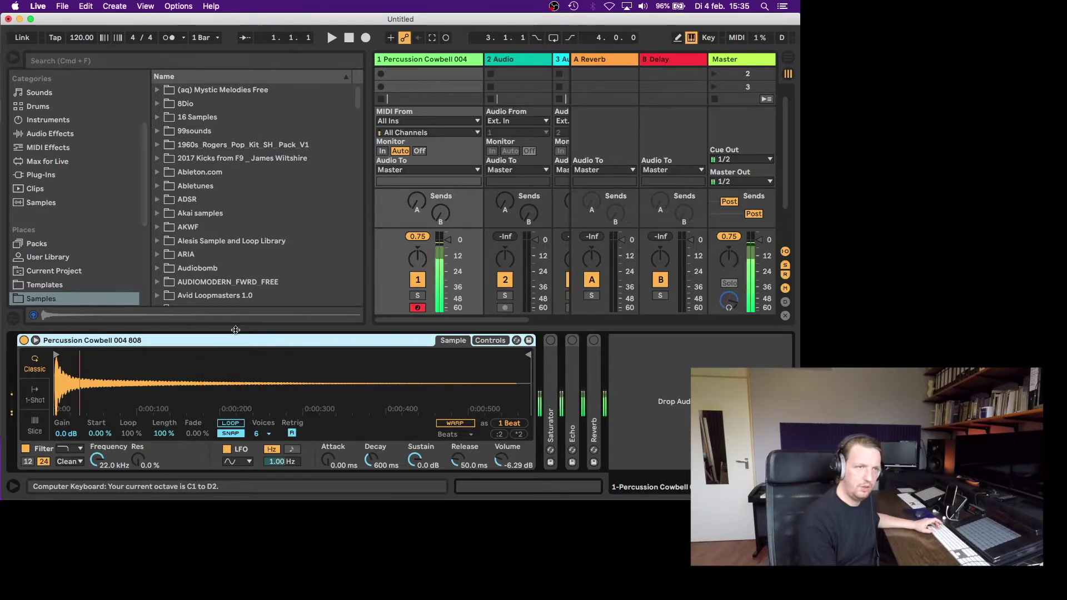
key(z)
key(a)
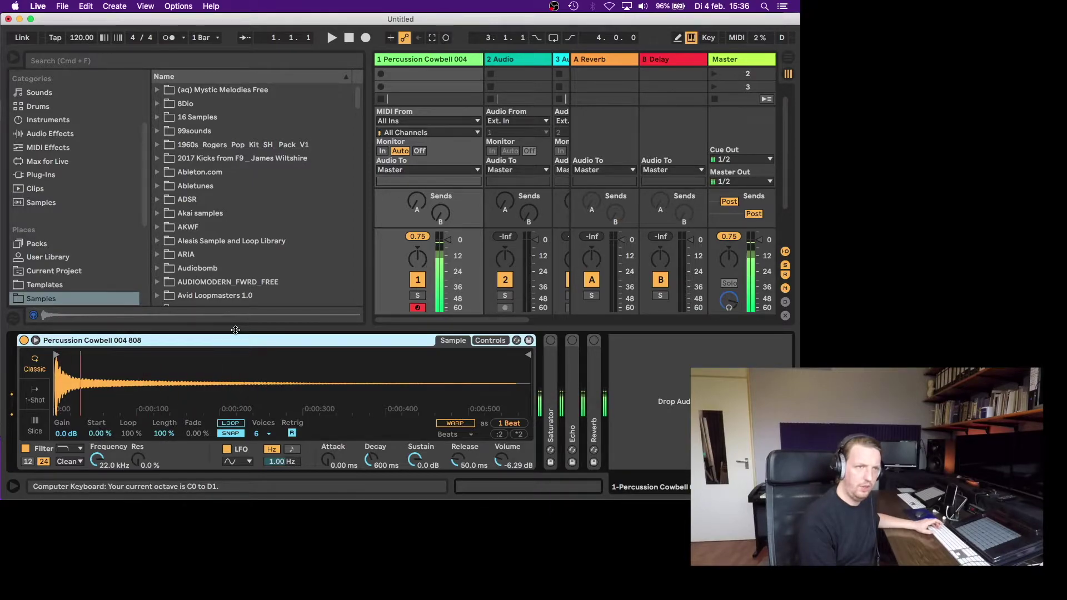
key(a)
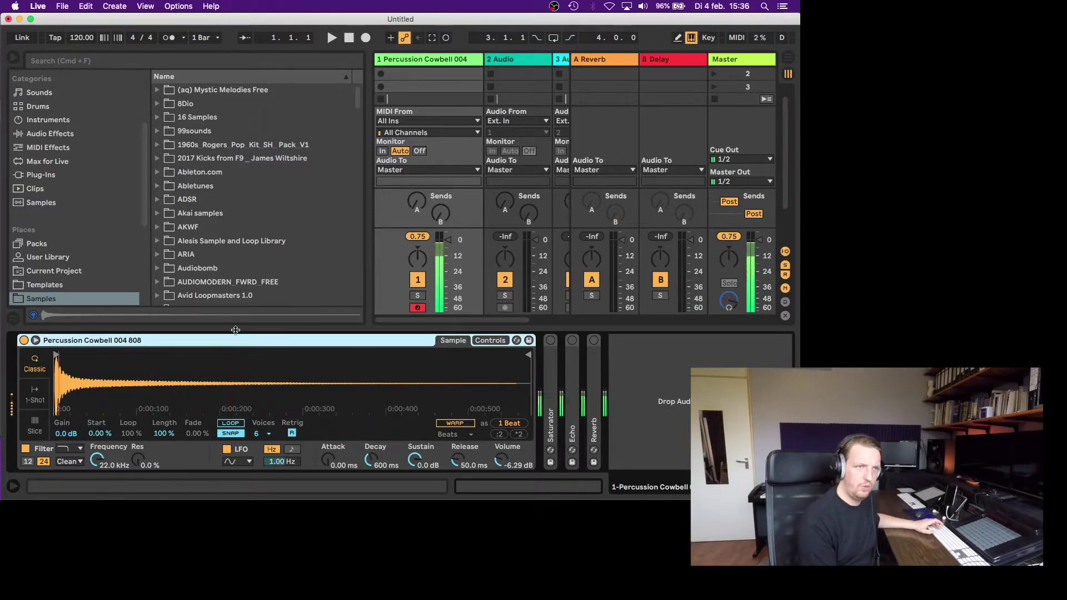
key(a)
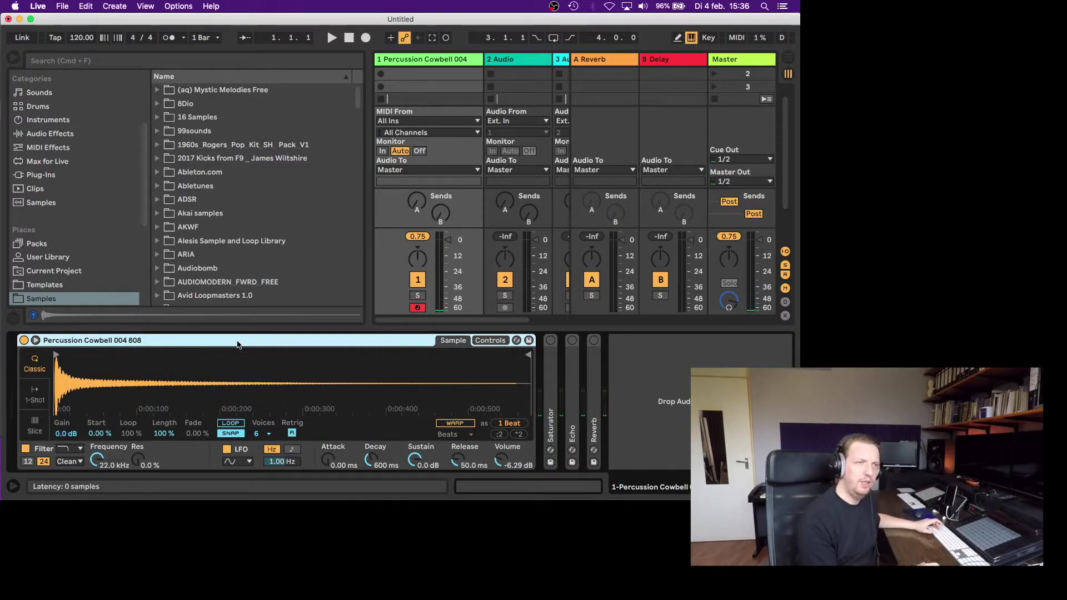
key(a)
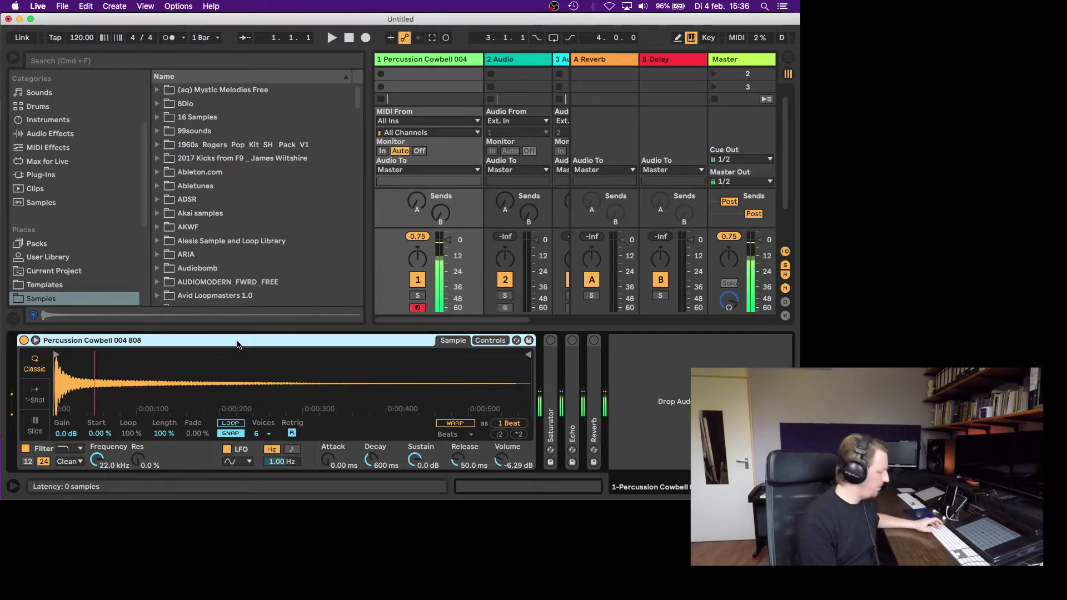
key(z)
key(a)
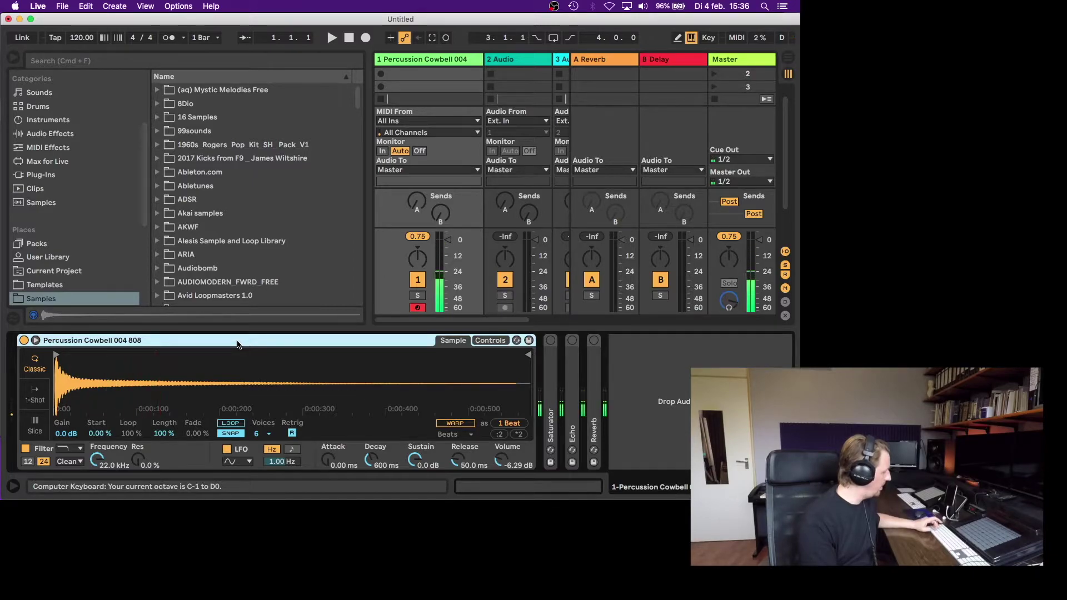
- Raise the keyboard octave up to C4 to D5 and return to C3 to D4, playing the cowbell sample along the way
key(x)
key(x)
key(a)
key(a)
key(a)
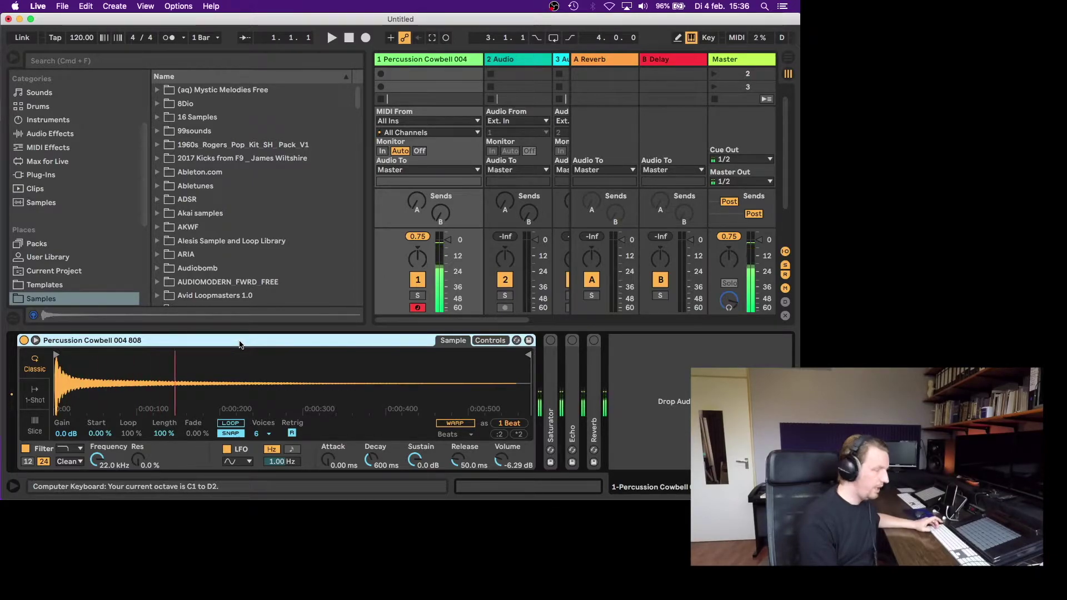
key(x)
key(a)
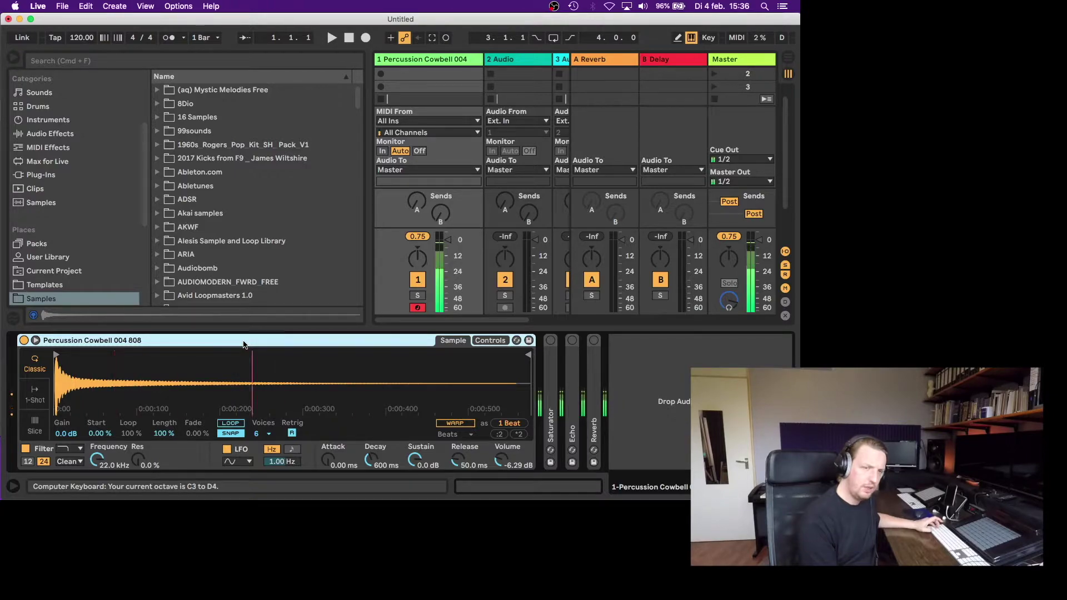
key(a)
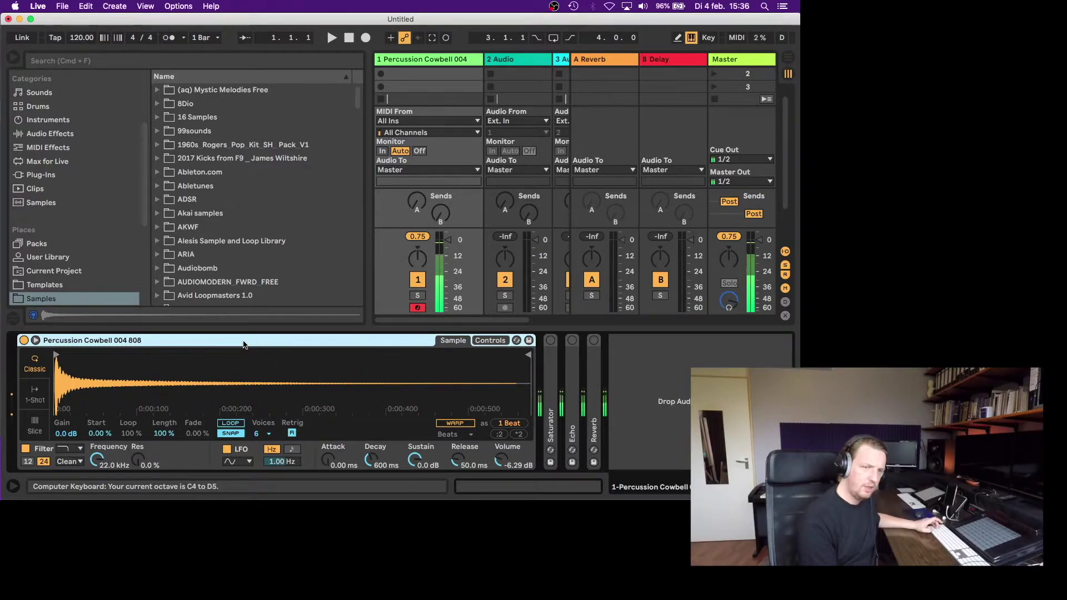
key(a)
key(a)
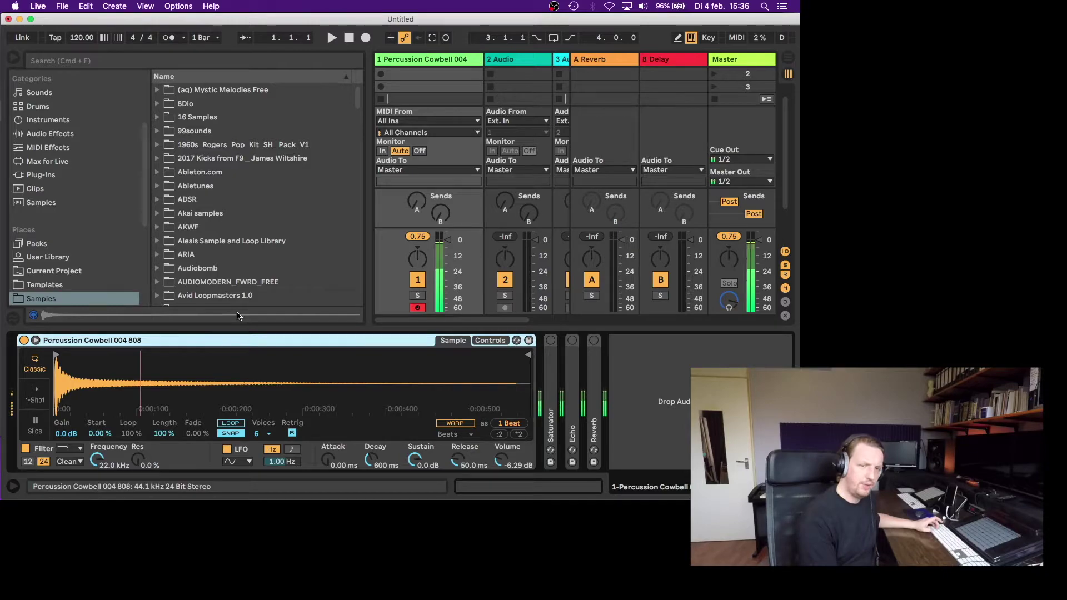
key(a)
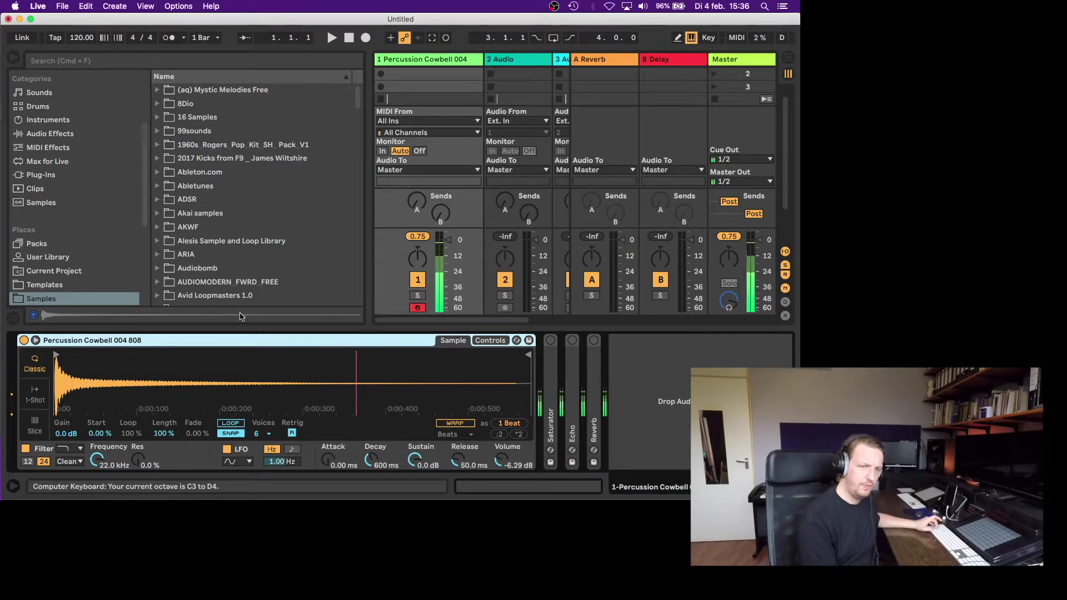
key(a)
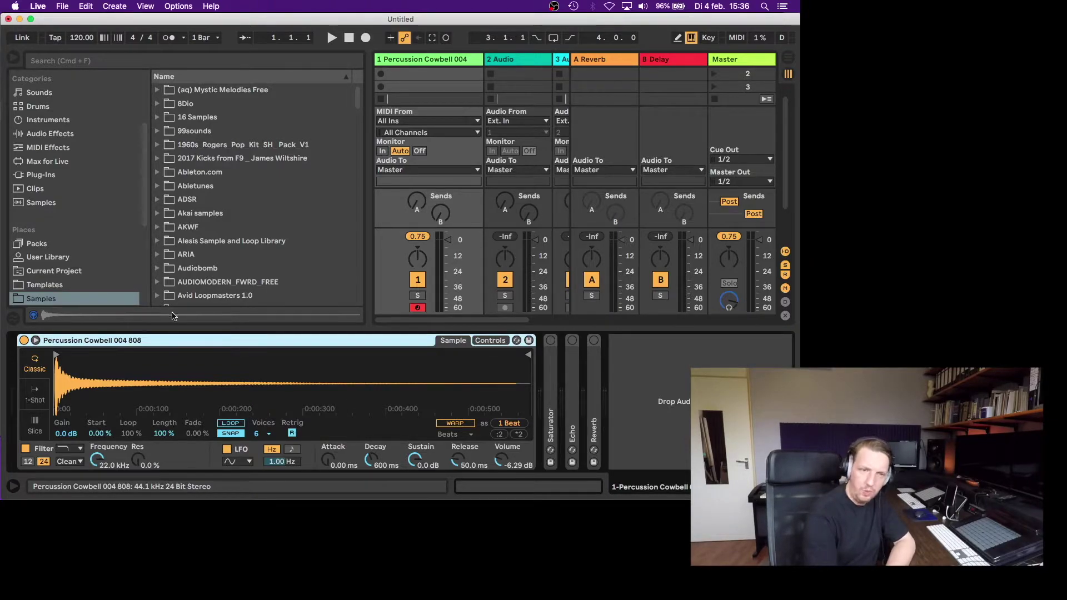
- Select the Percussion Cowbell 004 track and expand the Akai samples folder in the Samples browser location
mouse_move(100, 368)
mouse_down()
mouse_move(101, 591)
mouse_move(100, 368)
mouse_up()
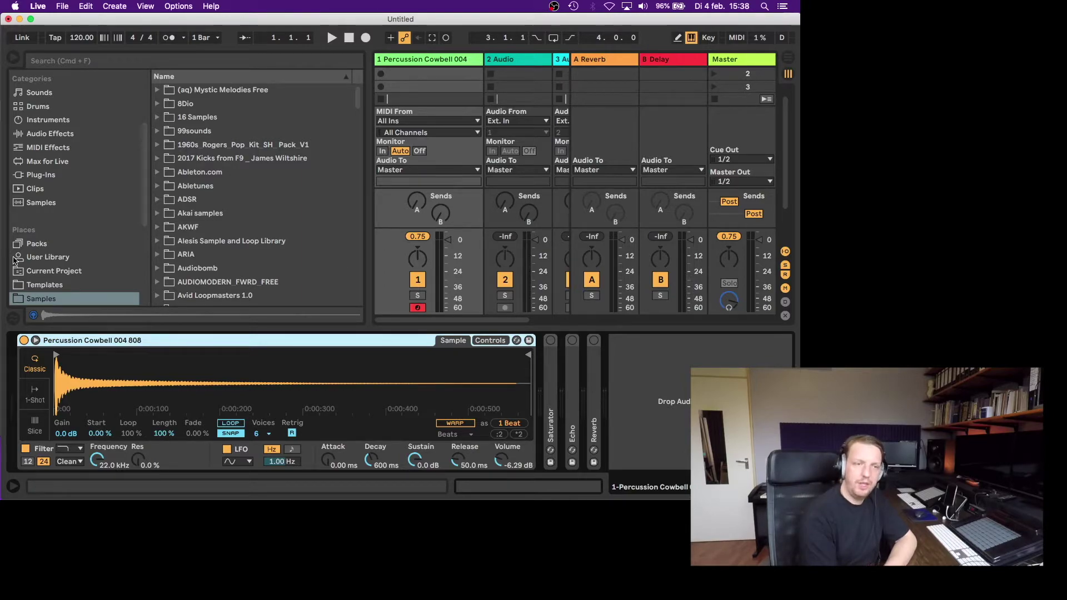
click(467, 60)
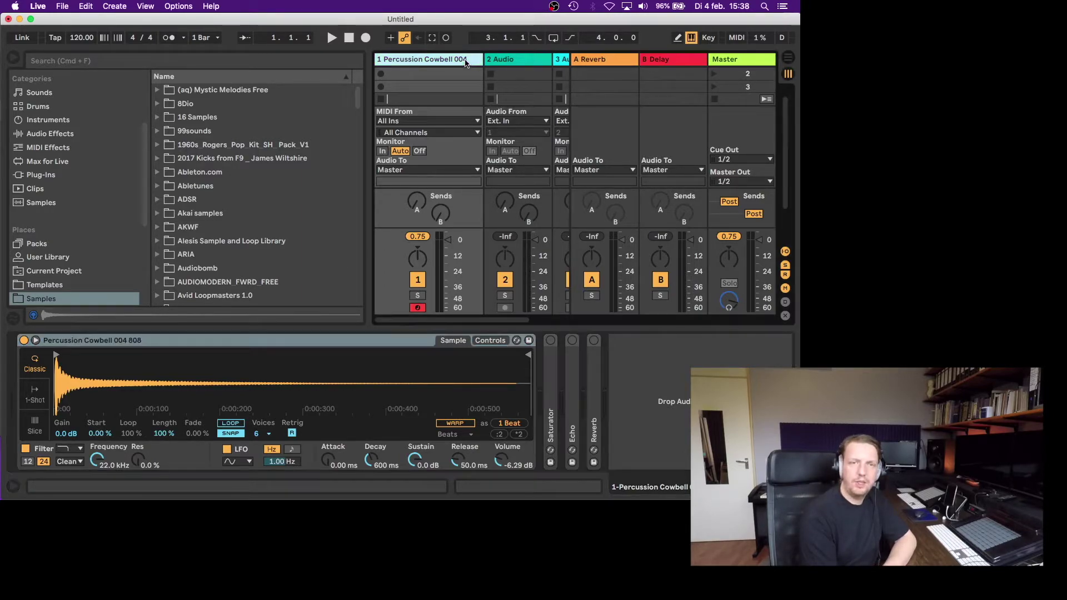
click(158, 215)
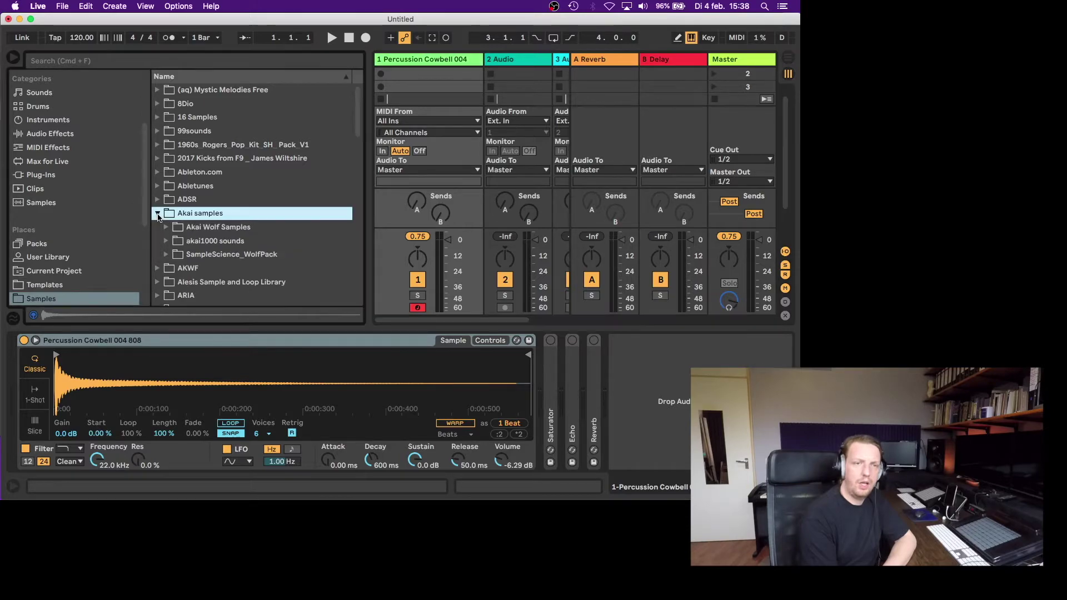
- Load Agogo 2 Hi.WAV from akai1000 sounds, Assorted_Perc, into the scene 3 clip slot of audio track 2
click(166, 241)
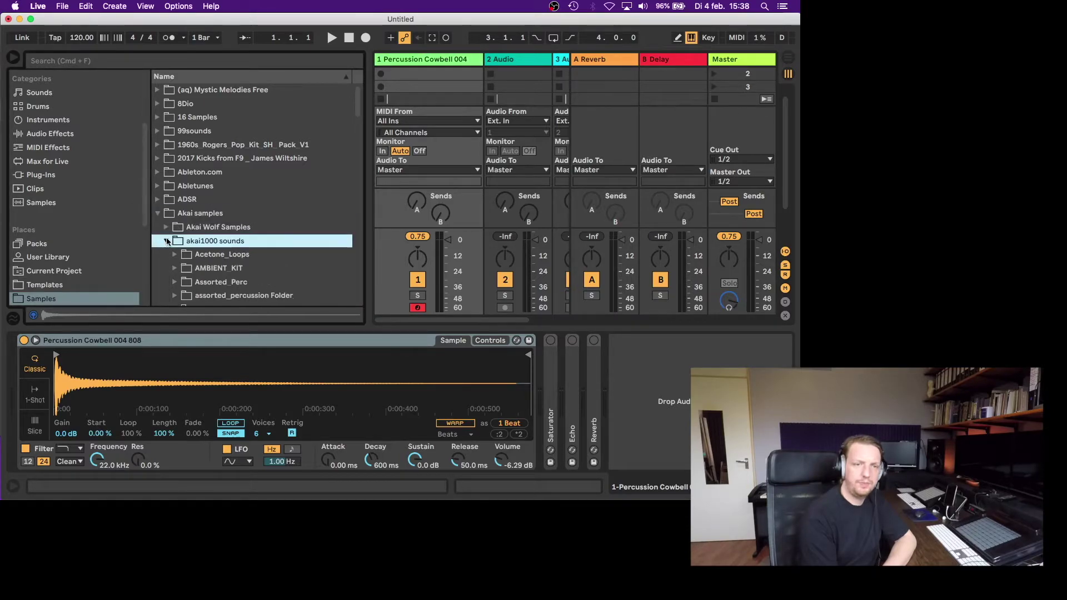
scroll(176, 262, down, 4)
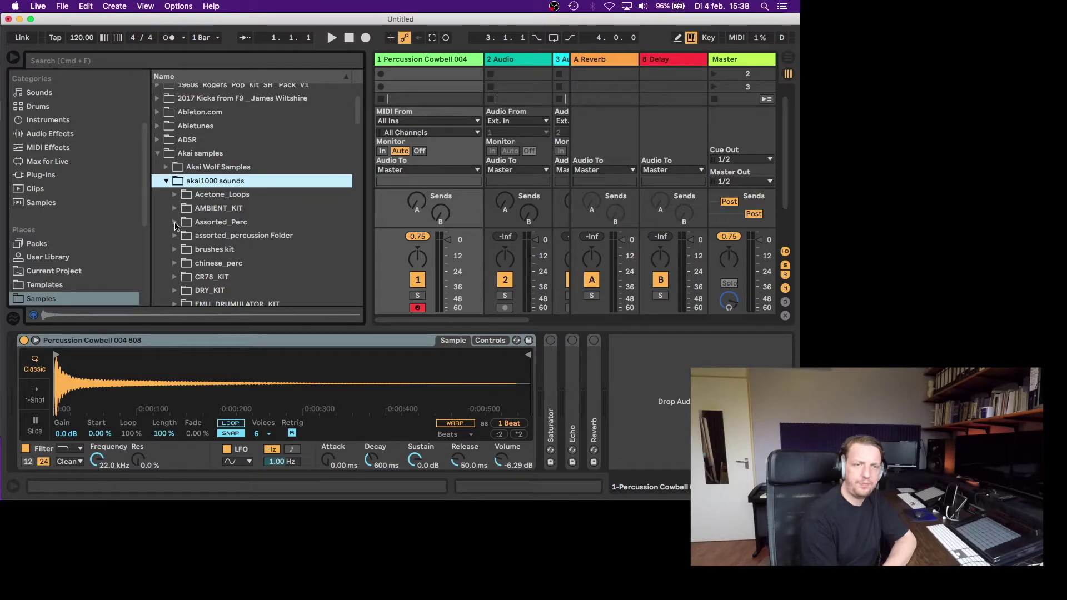
click(175, 223)
click(218, 238)
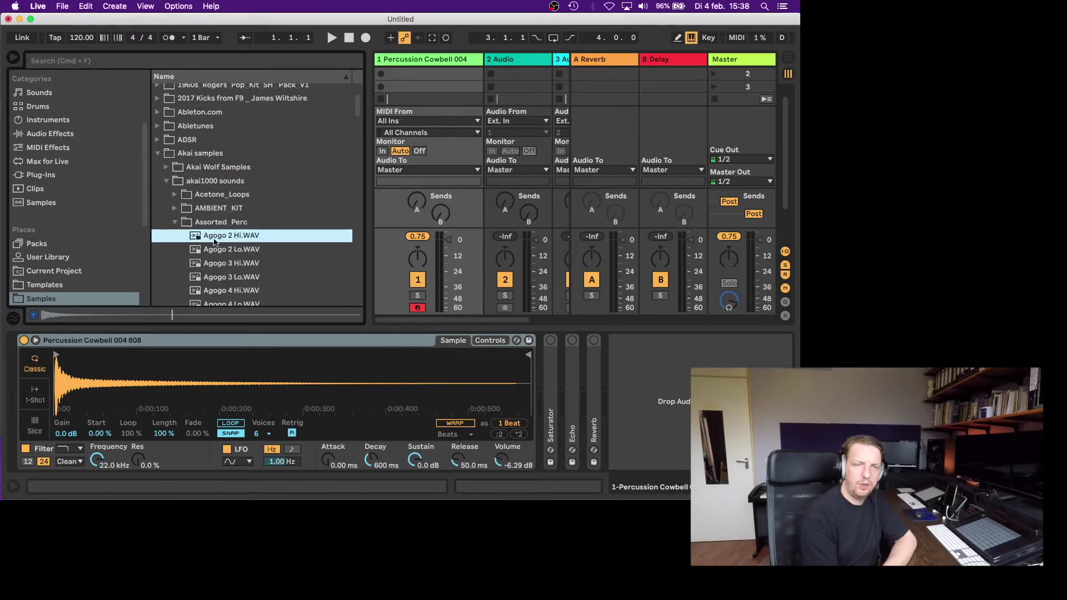
drag(217, 239, 520, 89)
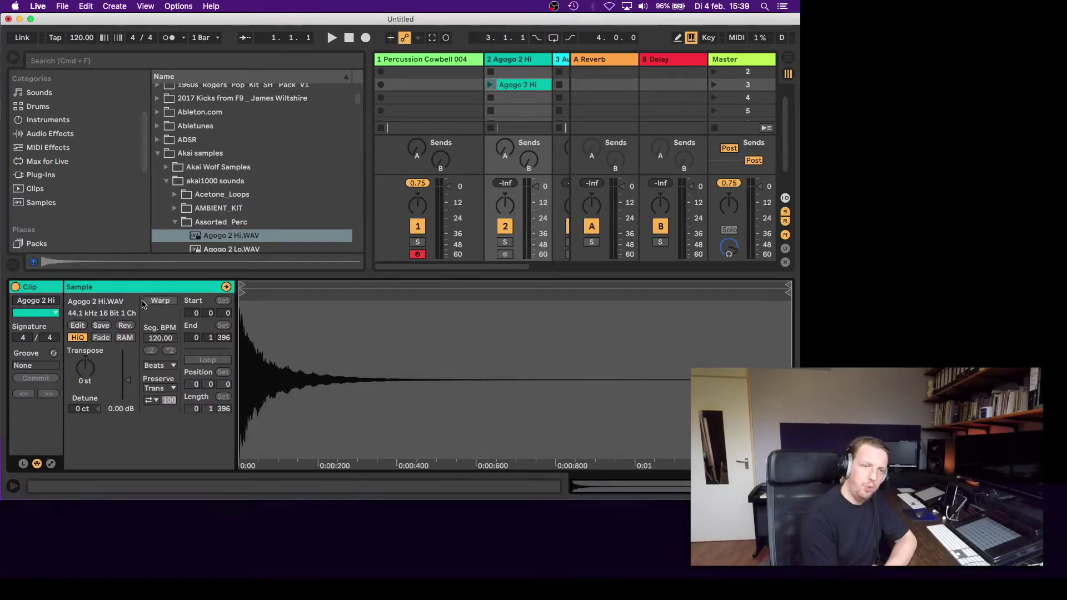
- Enable Warp on the Agogo 2 Hi clip and place a transient on its decaying tail at about 1.1.3
click(160, 301)
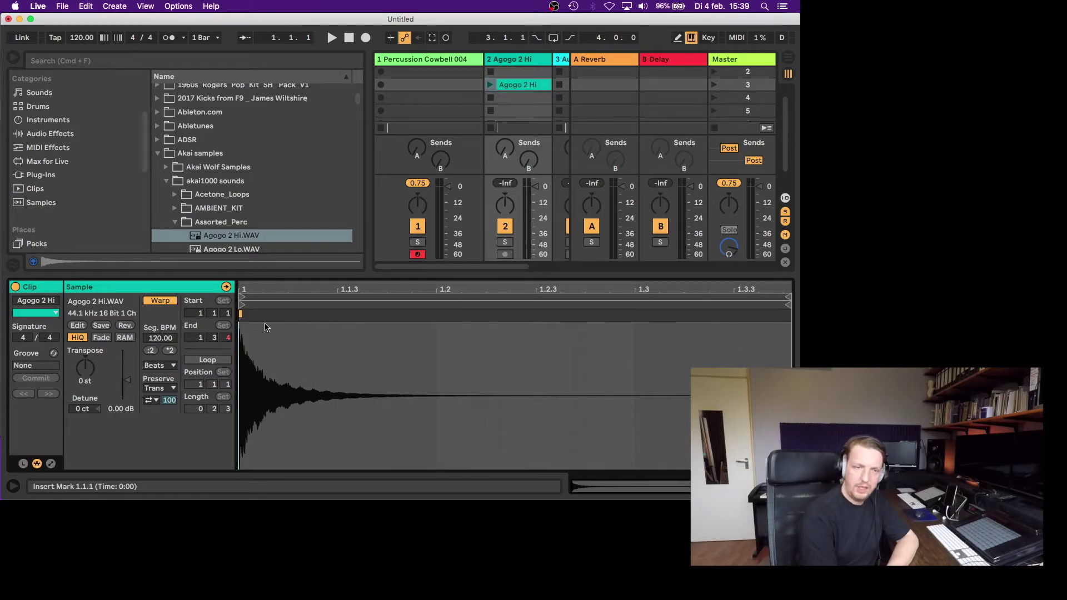
double_click(309, 319)
mouse_move(309, 319)
mouse_down()
mouse_move(643, 321)
mouse_move(285, 321)
mouse_move(325, 321)
mouse_up()
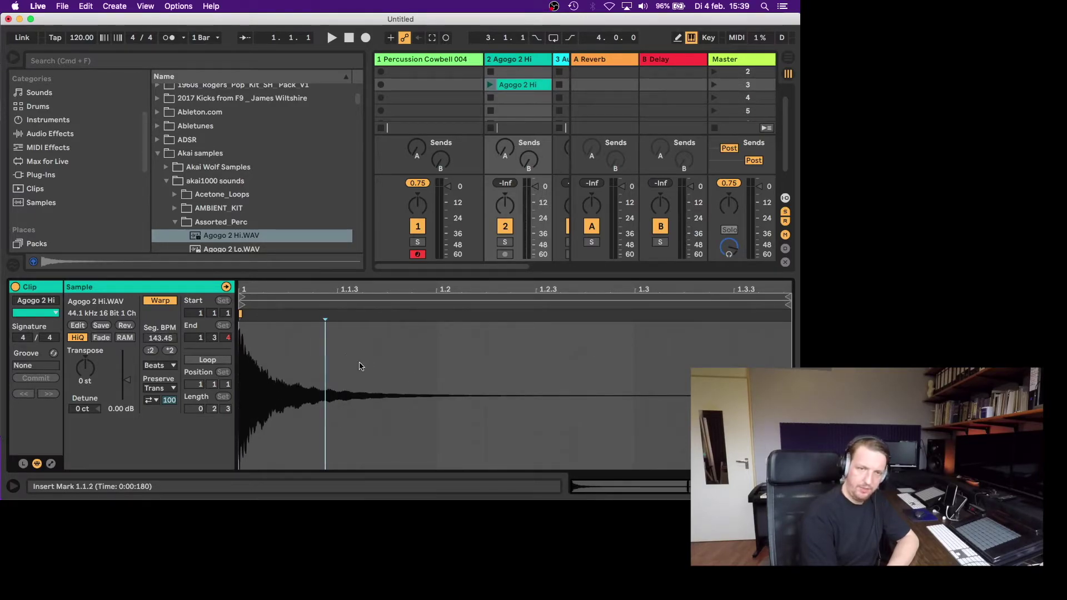
click(339, 340)
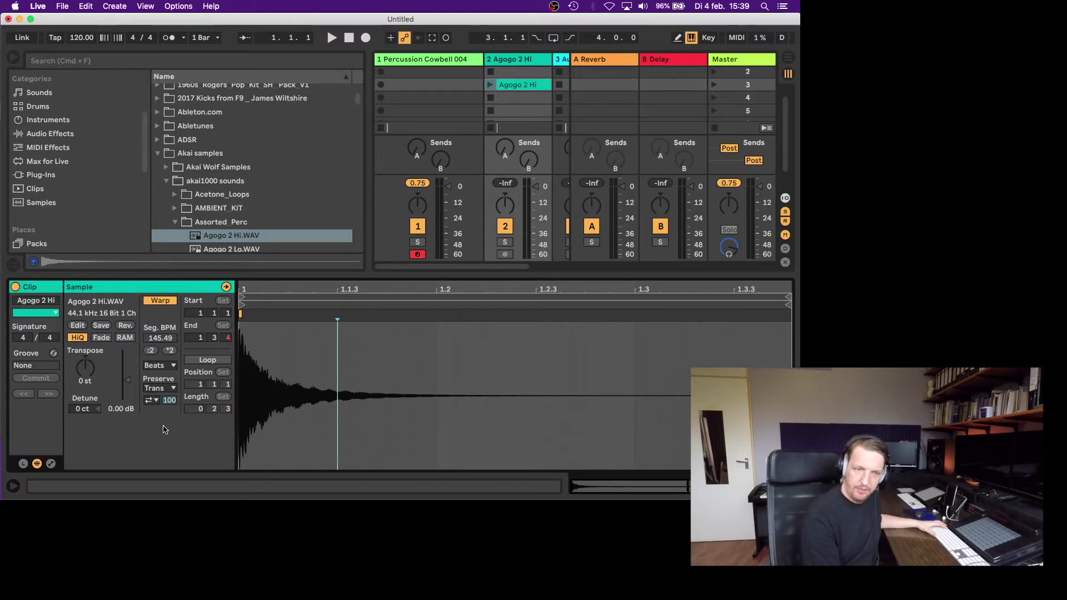
- Turn on Loop for the Agogo 2 Hi clip, keeping Beats warp mode, and launch it briefly to hear it
click(174, 366)
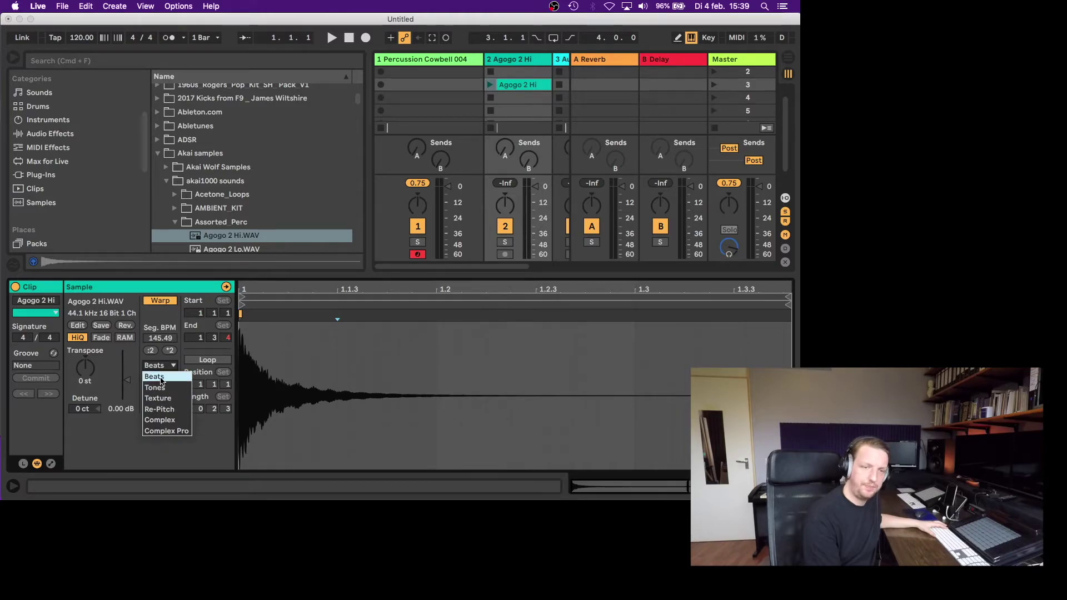
click(511, 86)
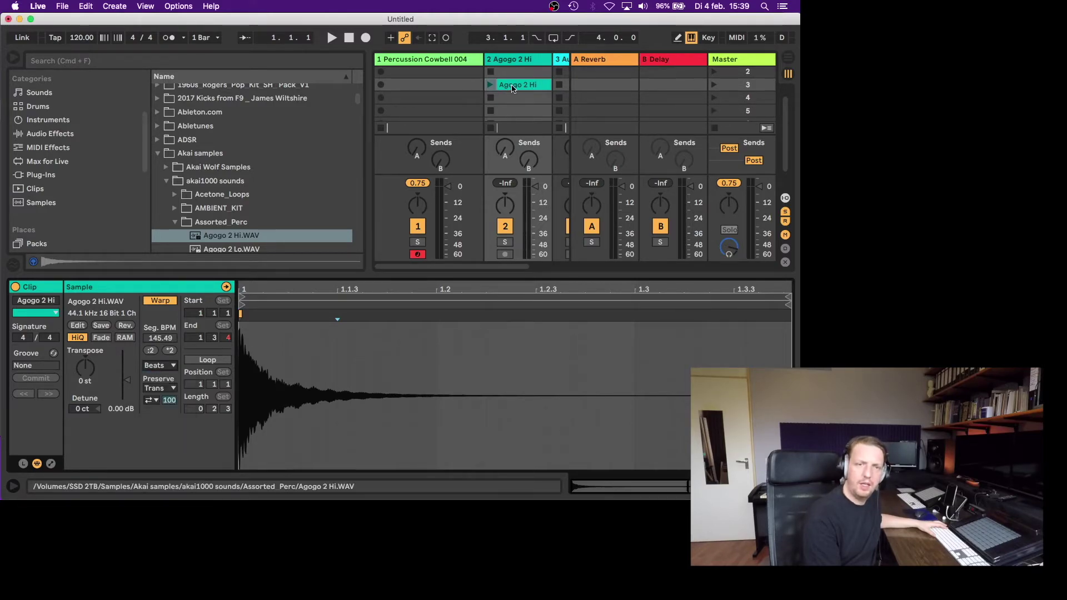
click(207, 360)
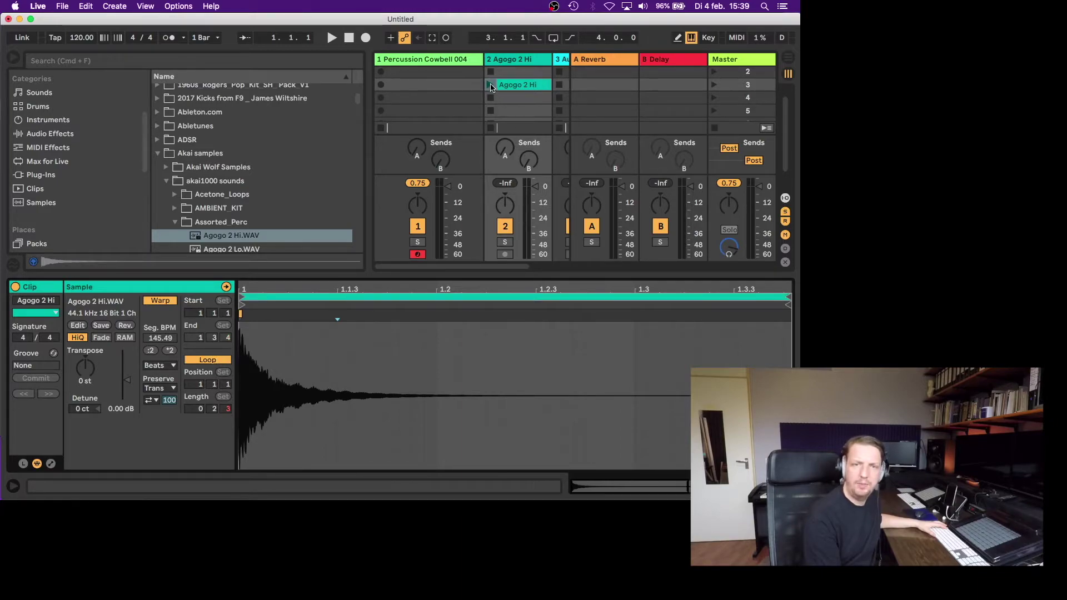
click(492, 86)
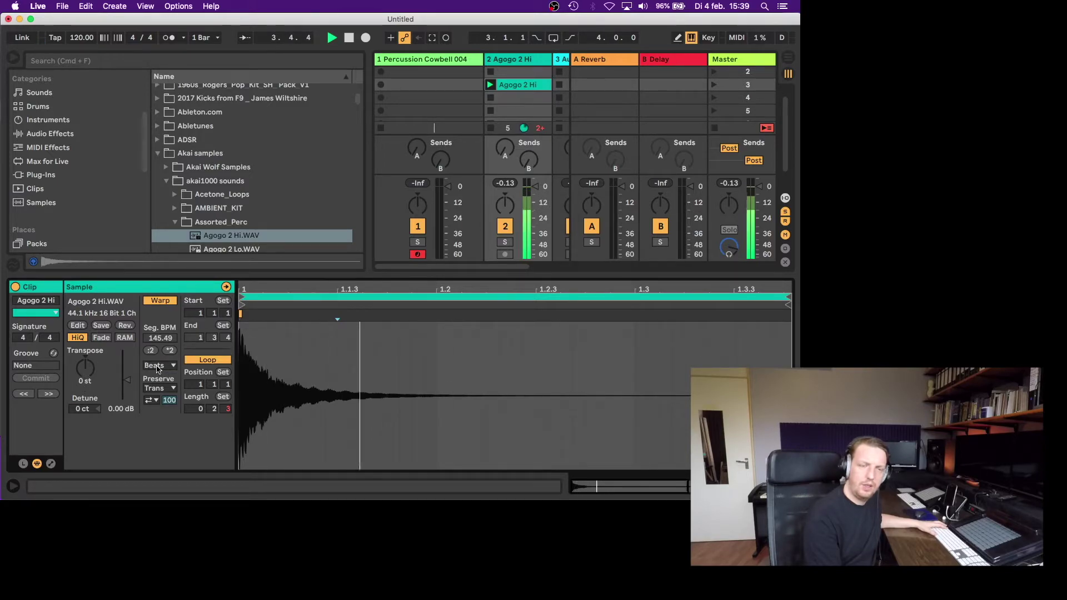
key(space)
- Add a warp marker at about 1.1.3, stretch it out to 1.4, and extend the clip's loop to one bar
double_click(338, 316)
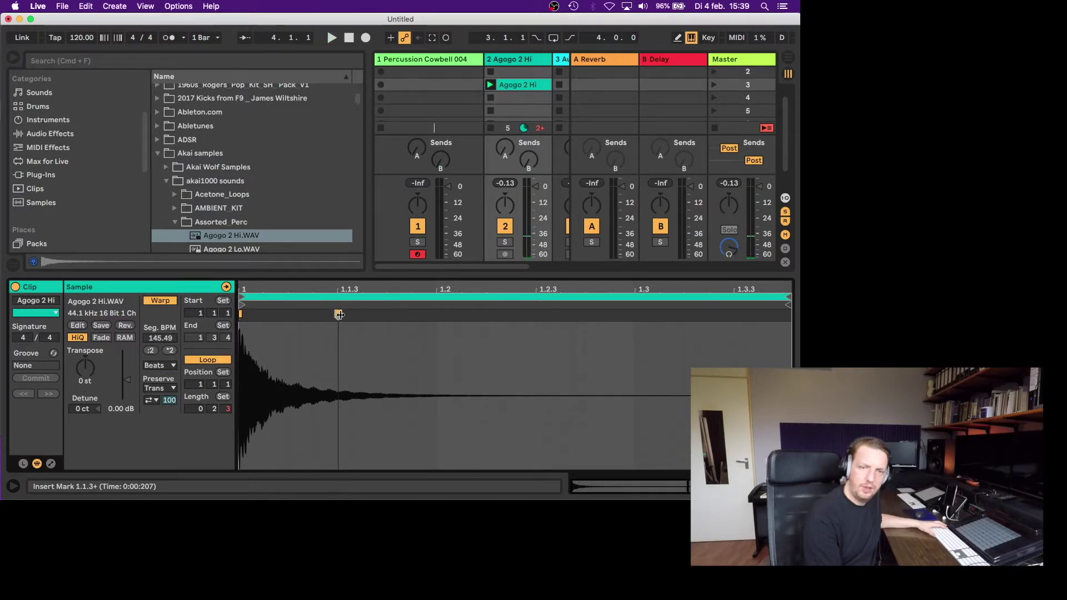
drag(340, 315, 781, 320)
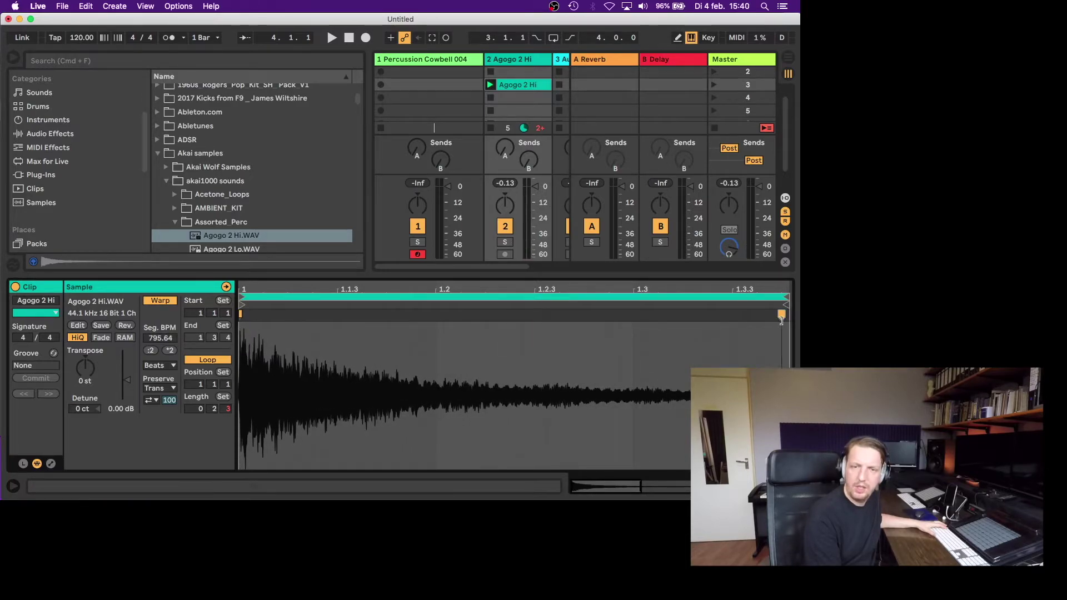
drag(597, 292, 436, 292)
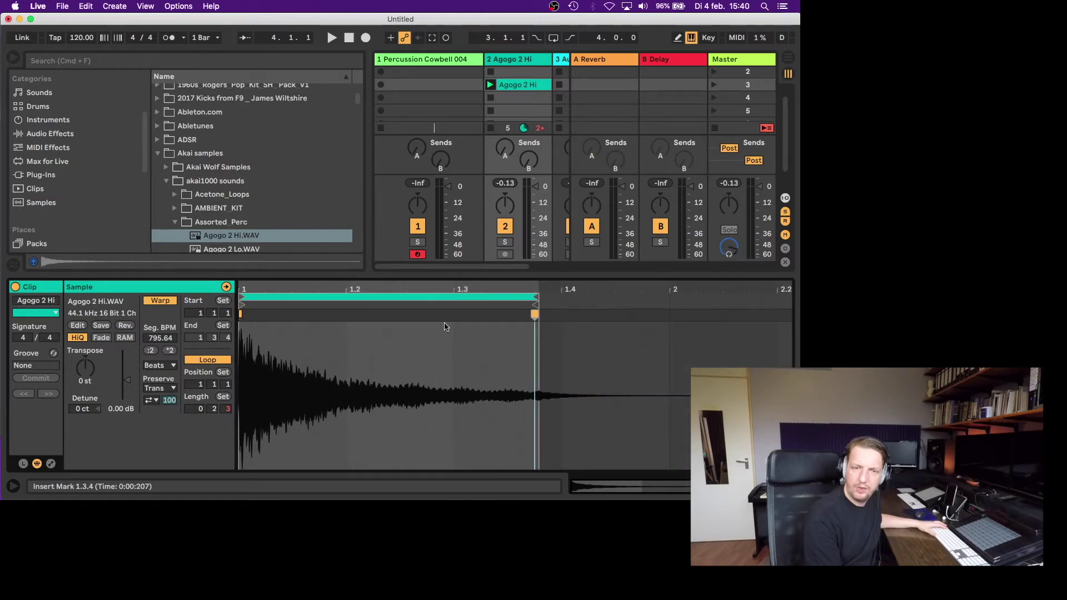
mouse_move(535, 314)
mouse_down()
mouse_move(562, 314)
mouse_move(552, 298)
mouse_move(668, 297)
mouse_up()
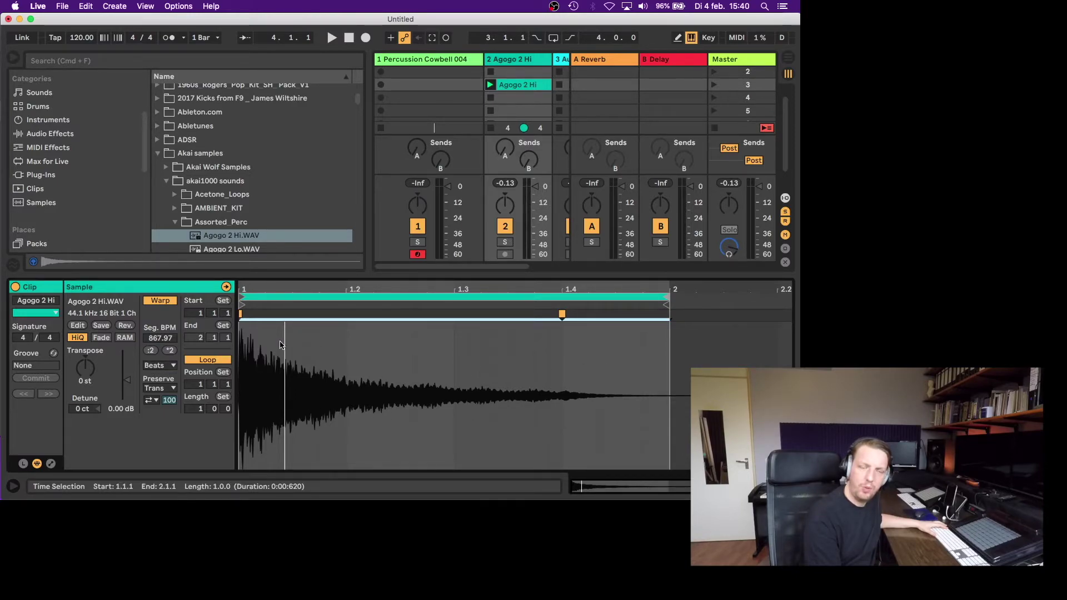
- Review the available warp modes and audition the stretched one-bar loop in Beats mode
click(171, 366)
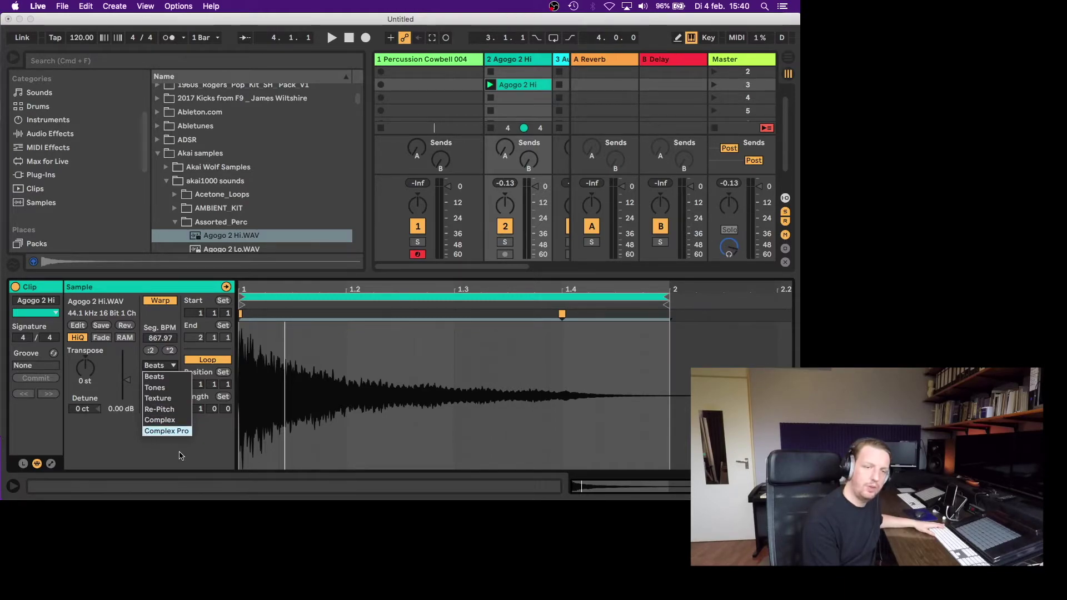
click(221, 451)
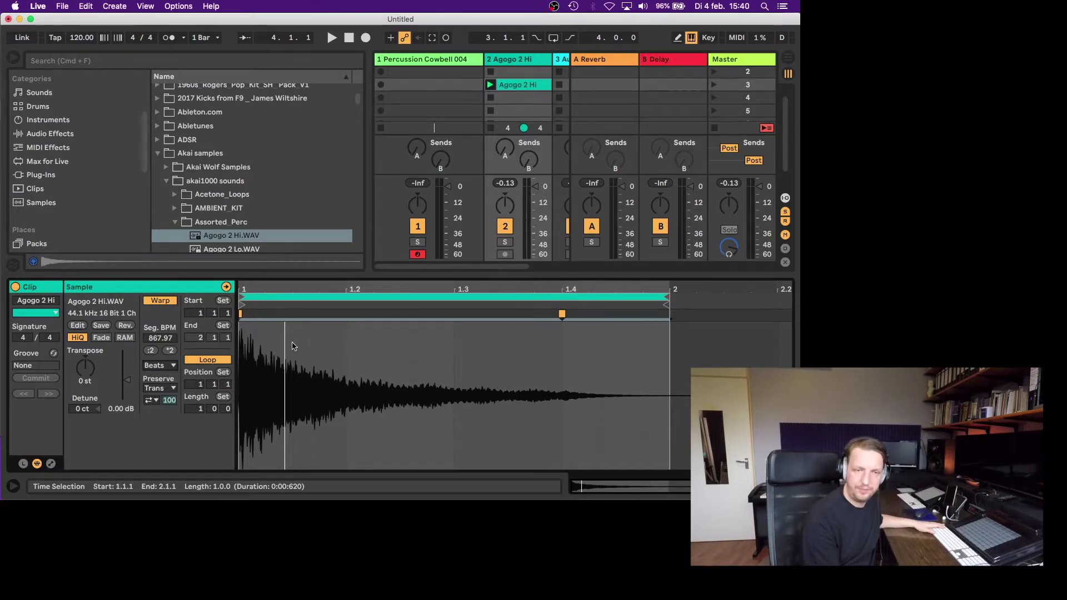
key(space)
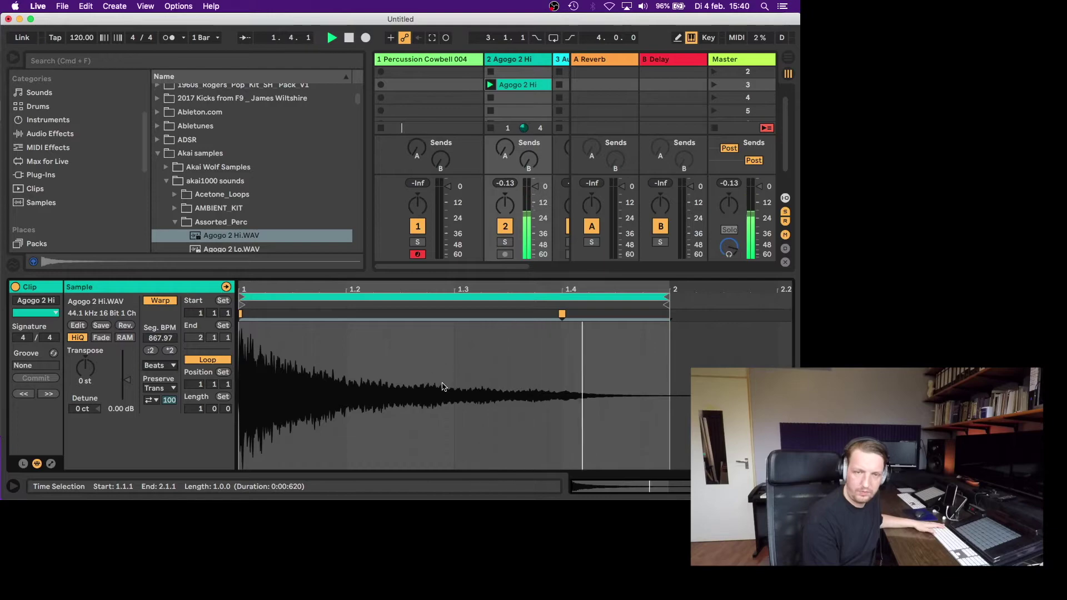
key(space)
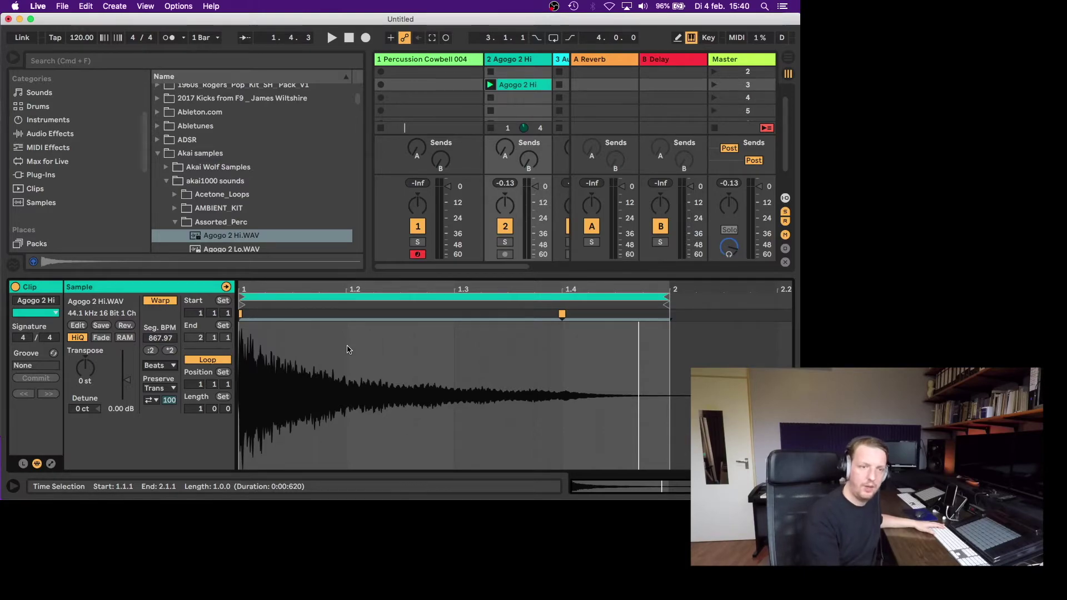
key(space)
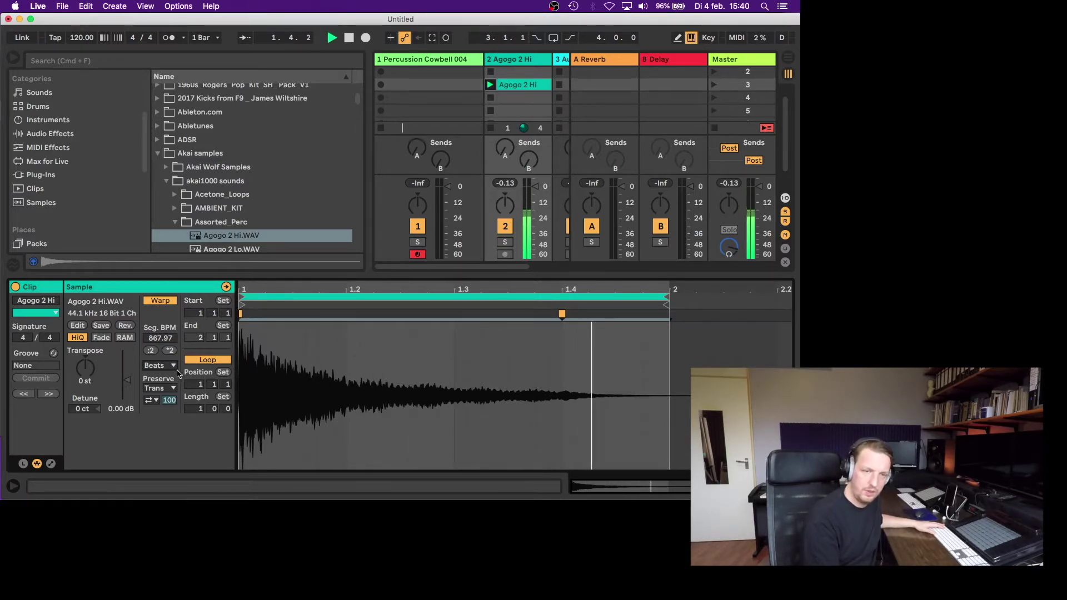
- Stretch the agogo sample further by moving its second warp marker to about 1.4.2
drag(629, 291, 584, 291)
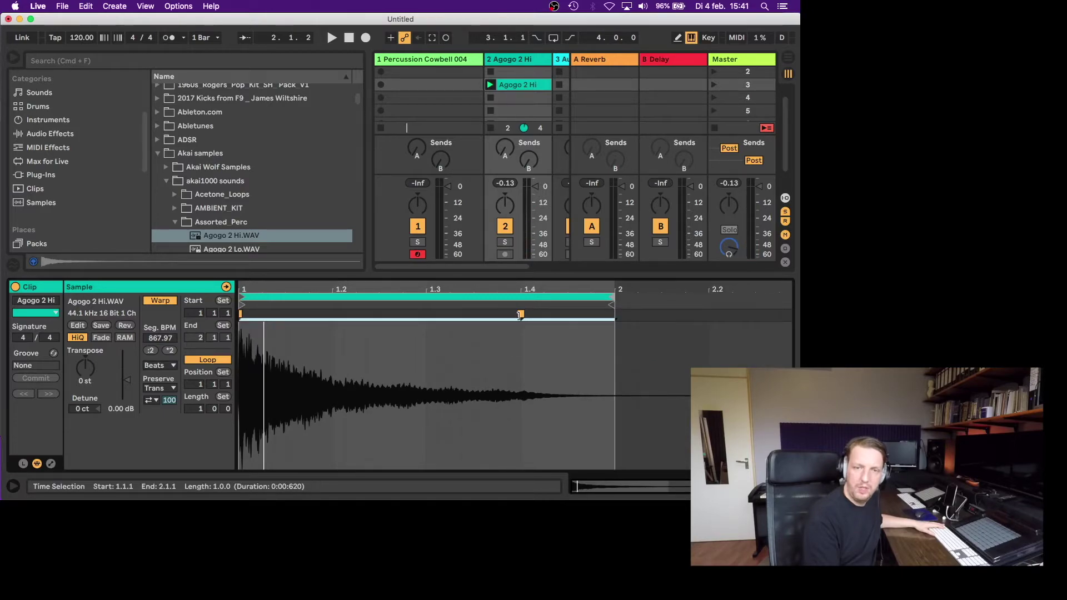
drag(521, 315, 563, 314)
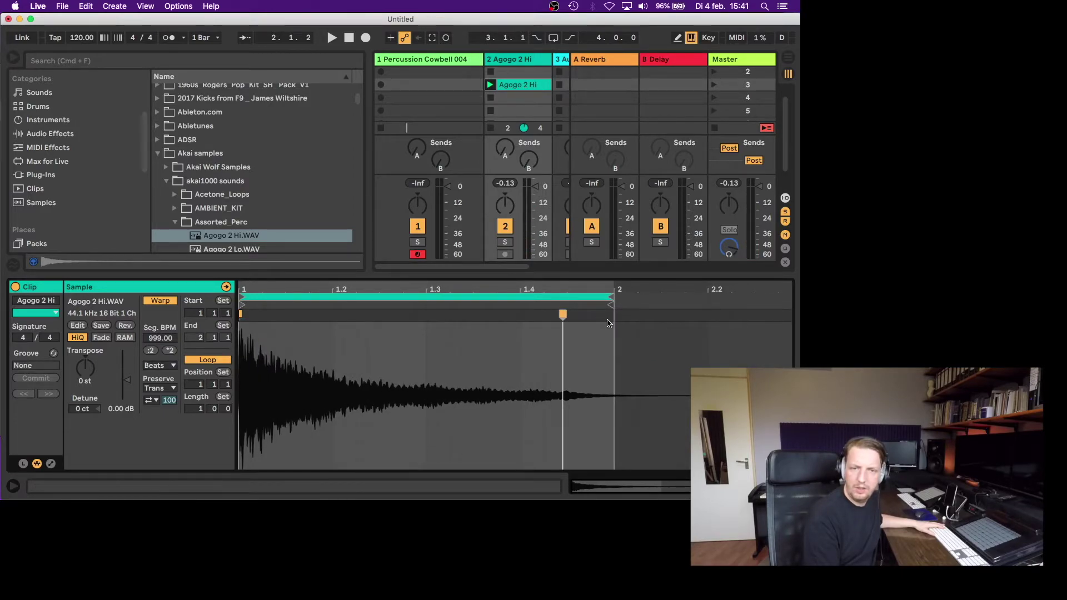
double_click(563, 314)
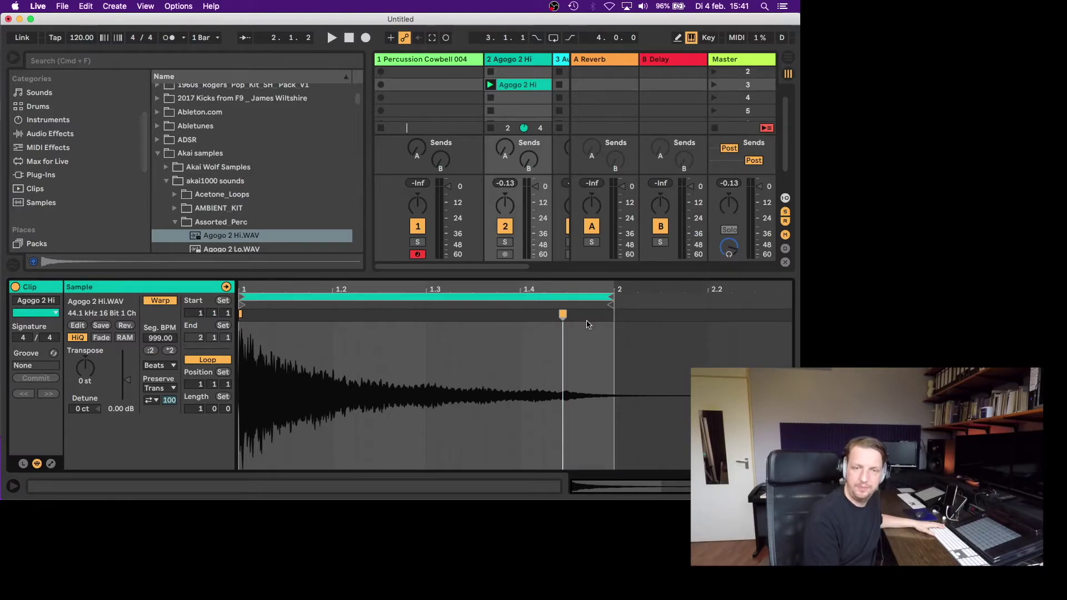
- Switch the clip's warp mode to Tones and audition the loop with Grain Size varied between 12 and 100
key(space)
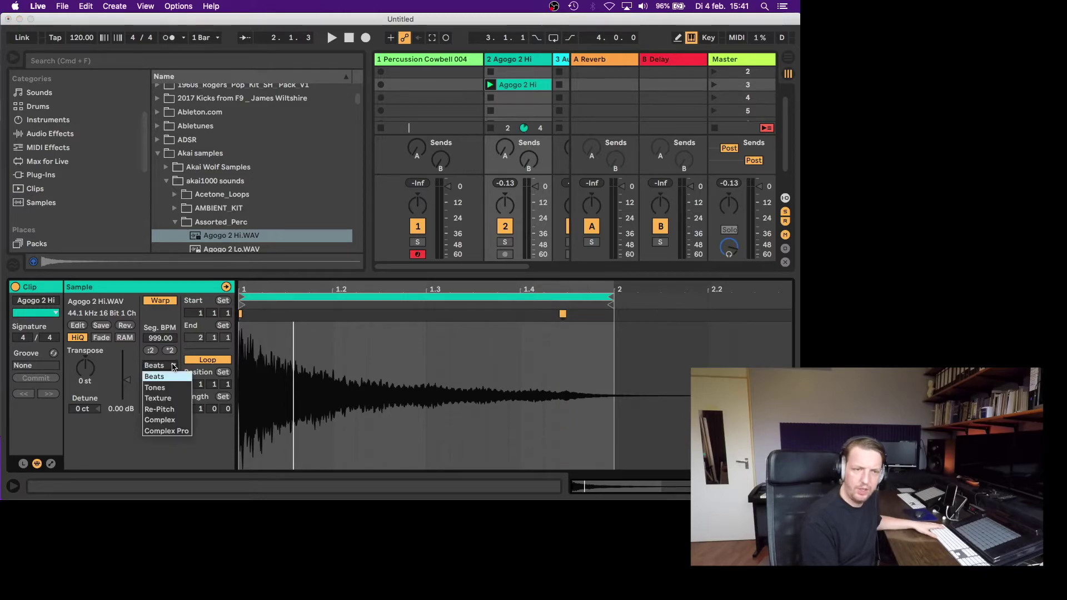
click(159, 387)
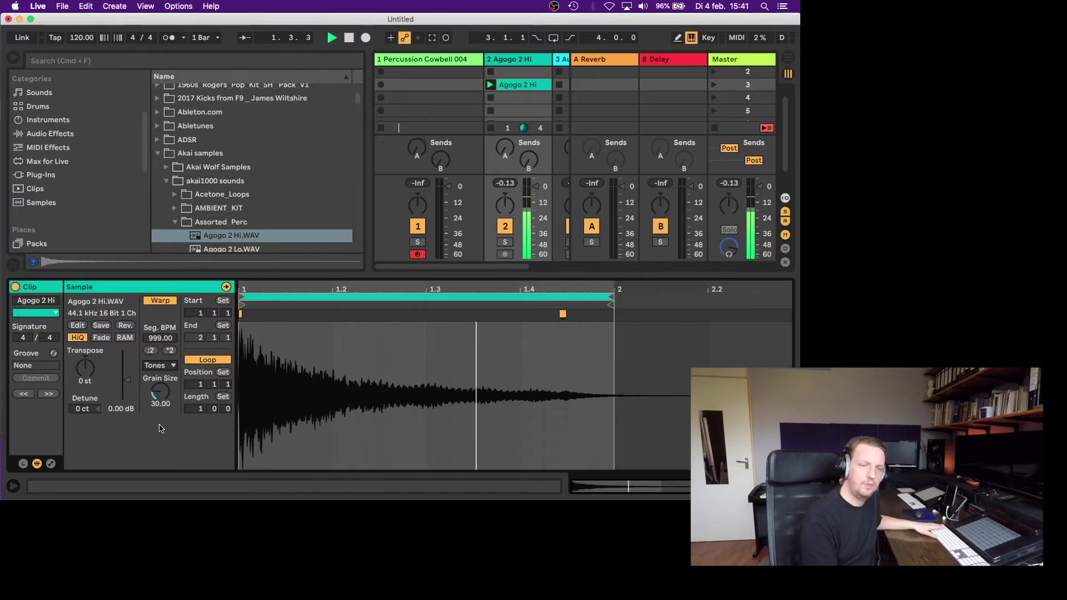
drag(158, 417, 155, 428)
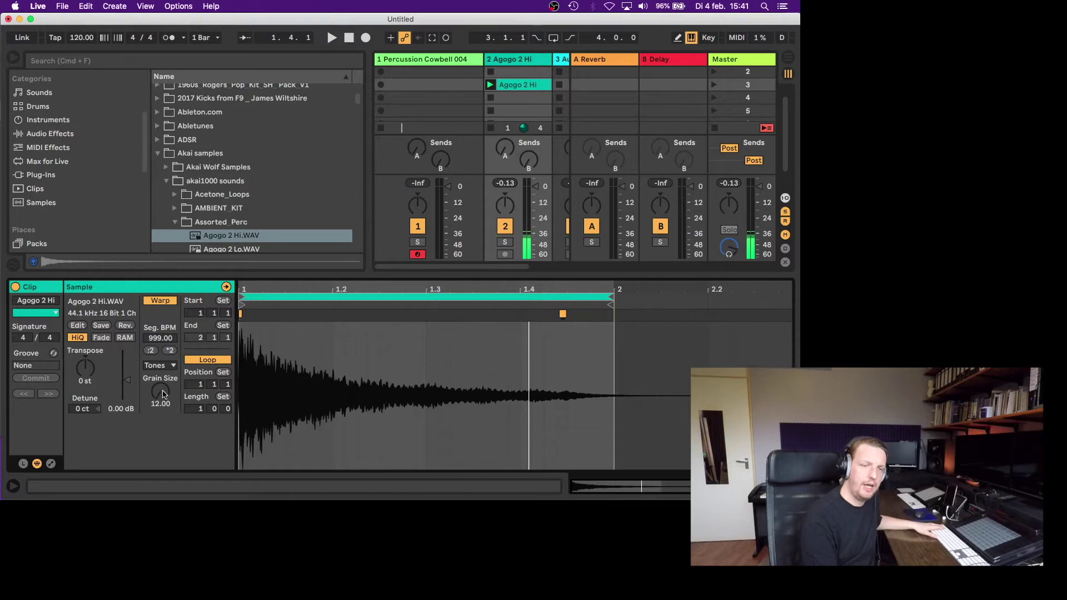
key(space)
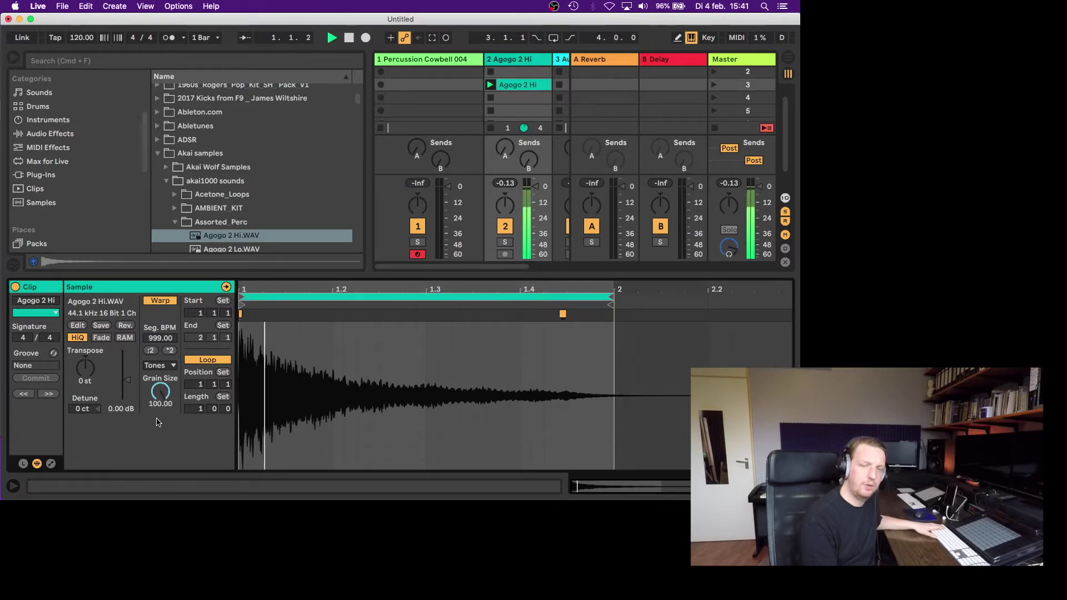
key(space)
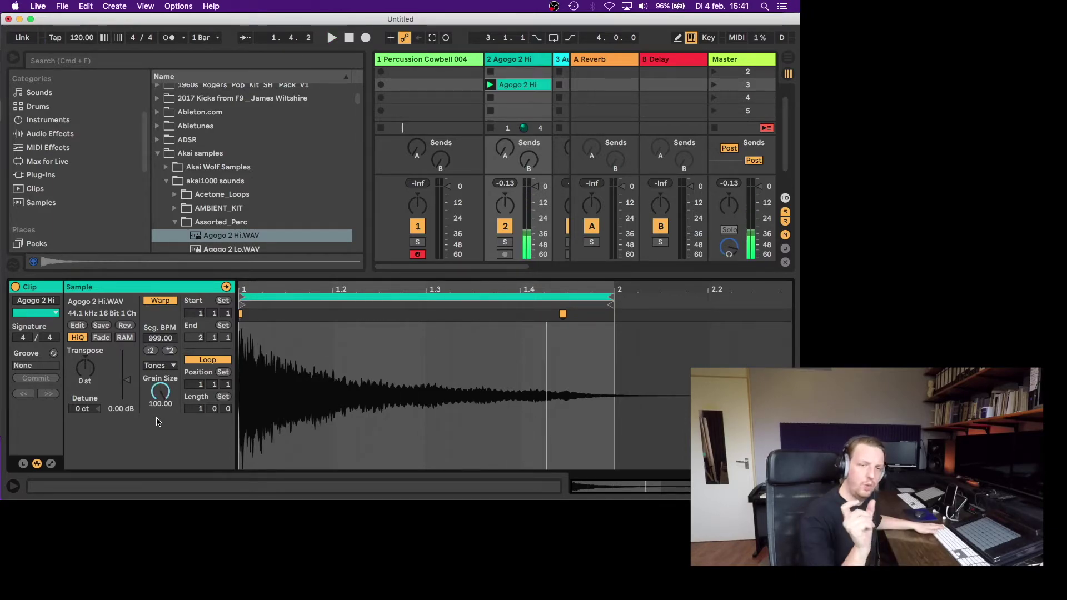
key(space)
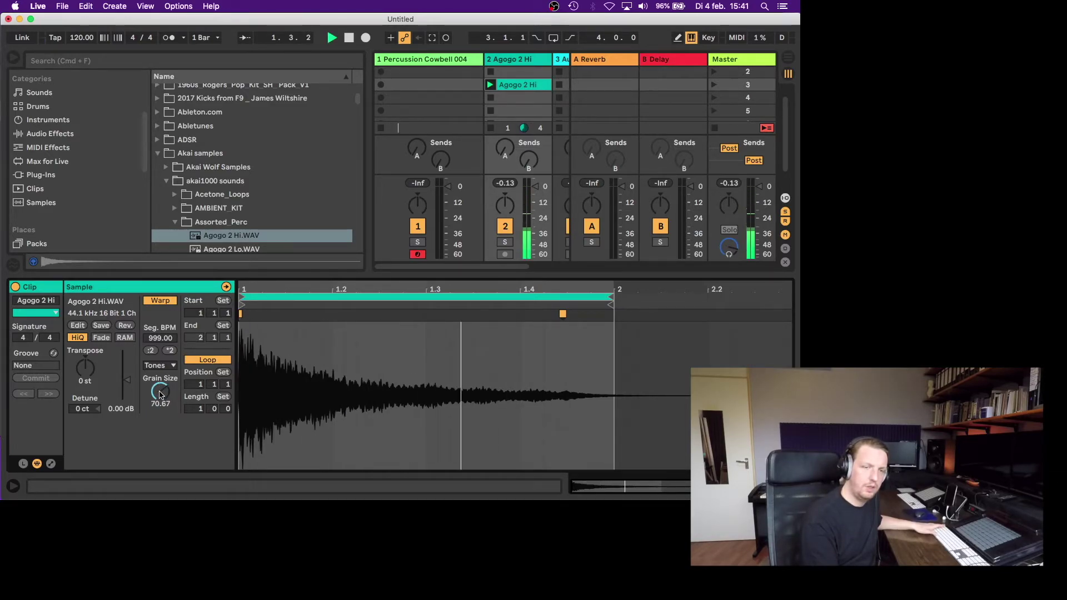
scroll(161, 394, down, 5)
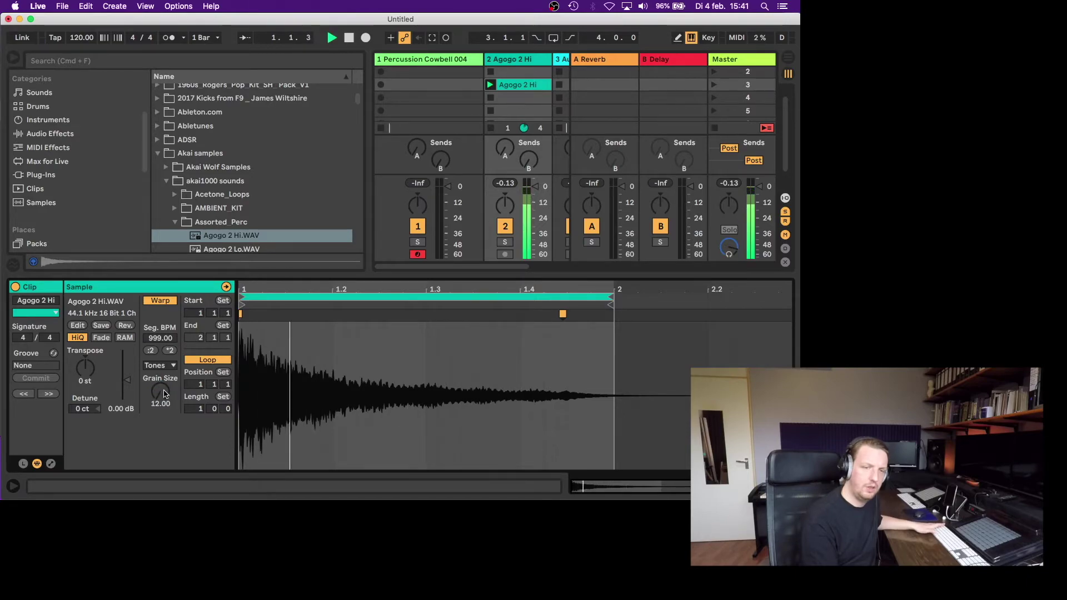
- Switch the warp mode to Texture and audition the loop with Grain Size raised to 263 and Flux at 0
click(170, 370)
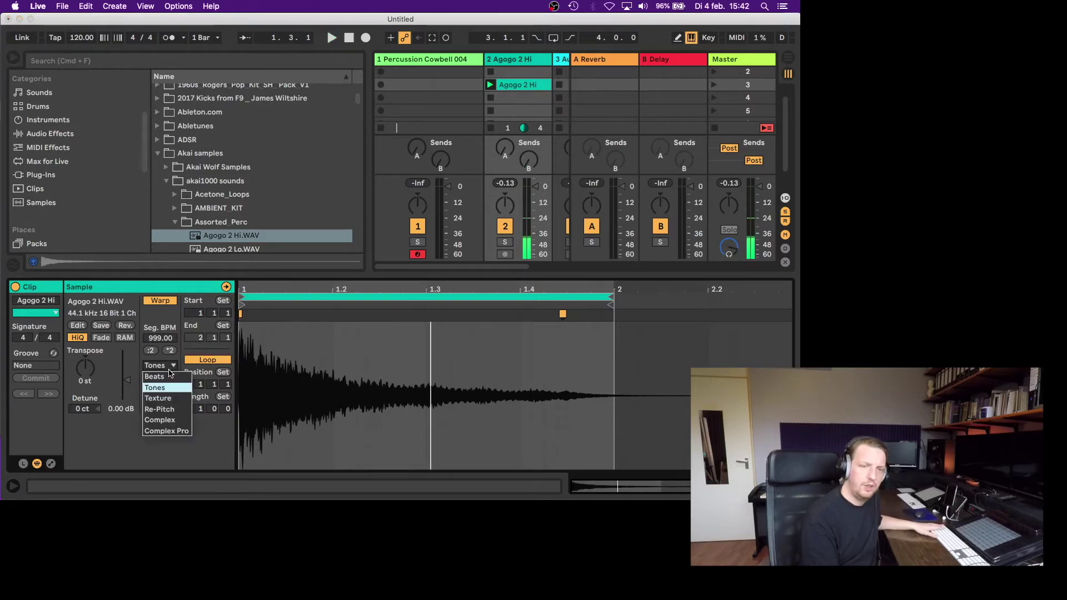
click(167, 399)
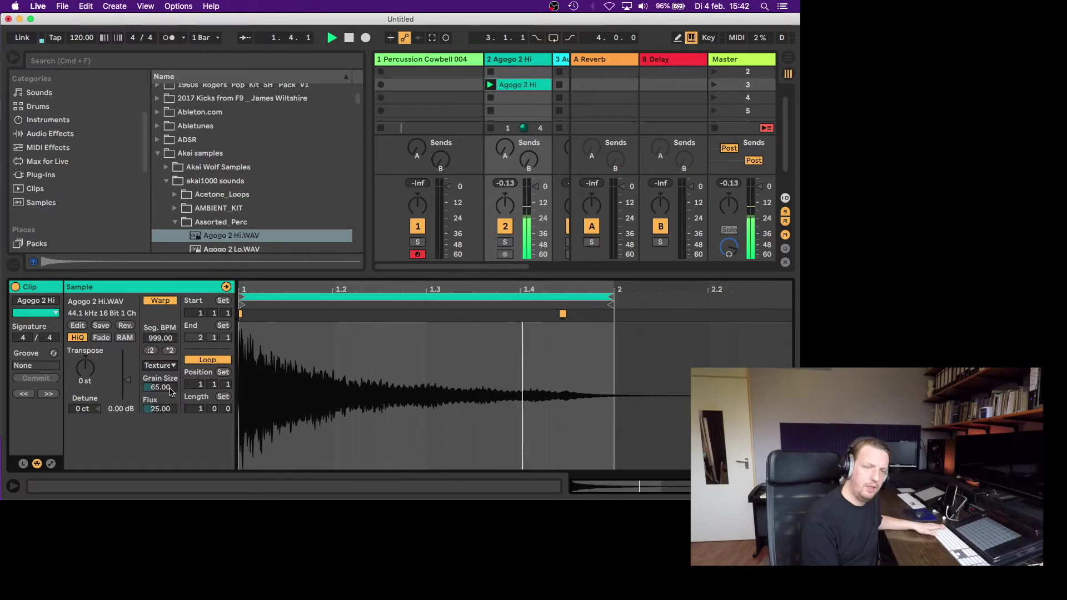
mouse_move(170, 392)
mouse_down()
mouse_move(166, 406)
mouse_move(170, 379)
mouse_up()
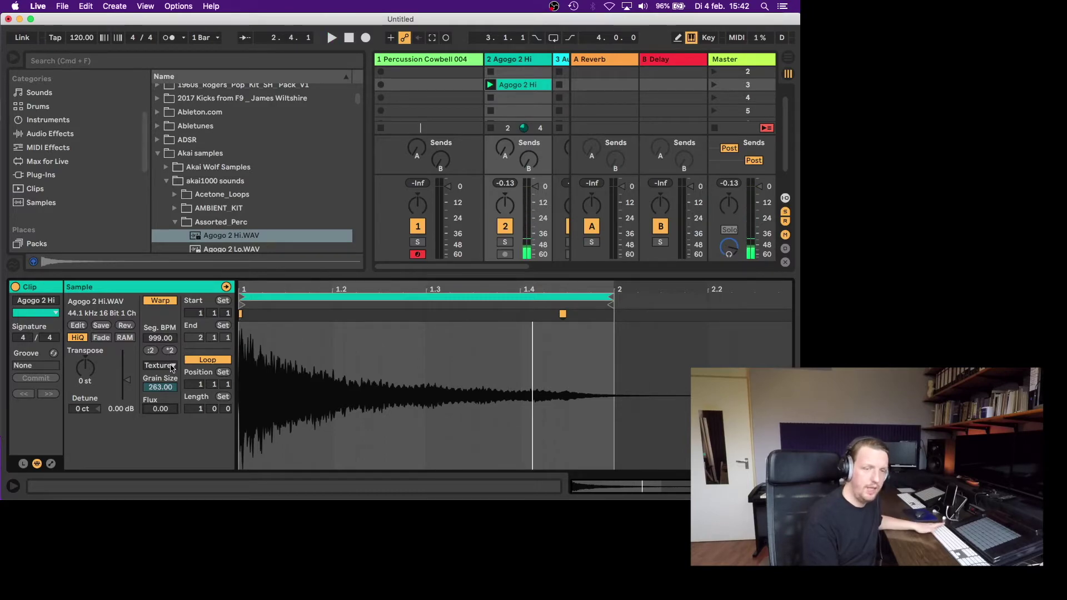
- Set the clip's warp mode to Re-Pitch, audition the loop, and stop playback
click(172, 367)
click(168, 410)
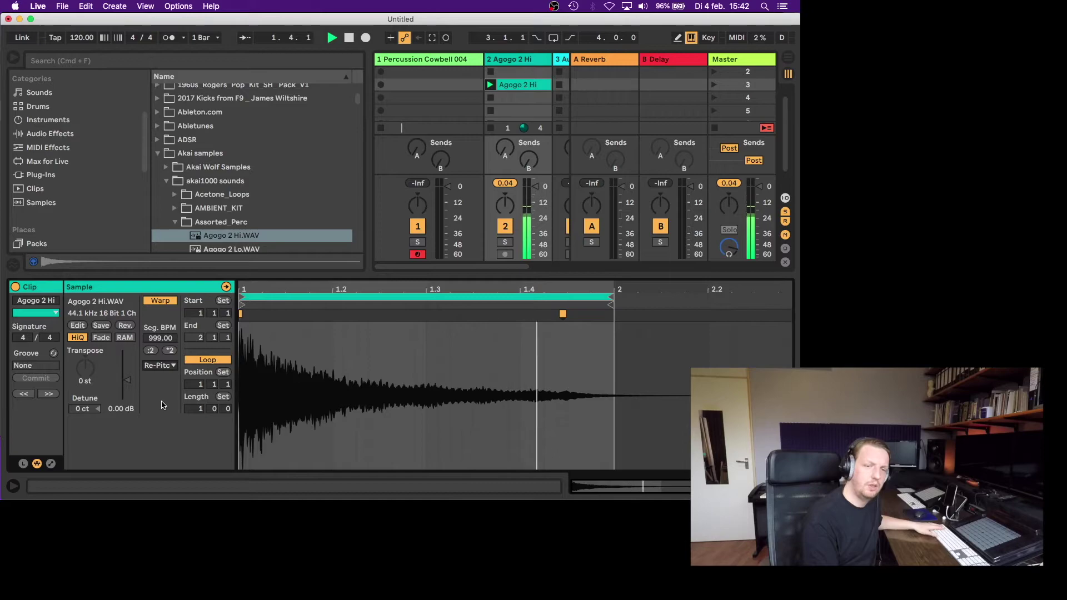
key(space)
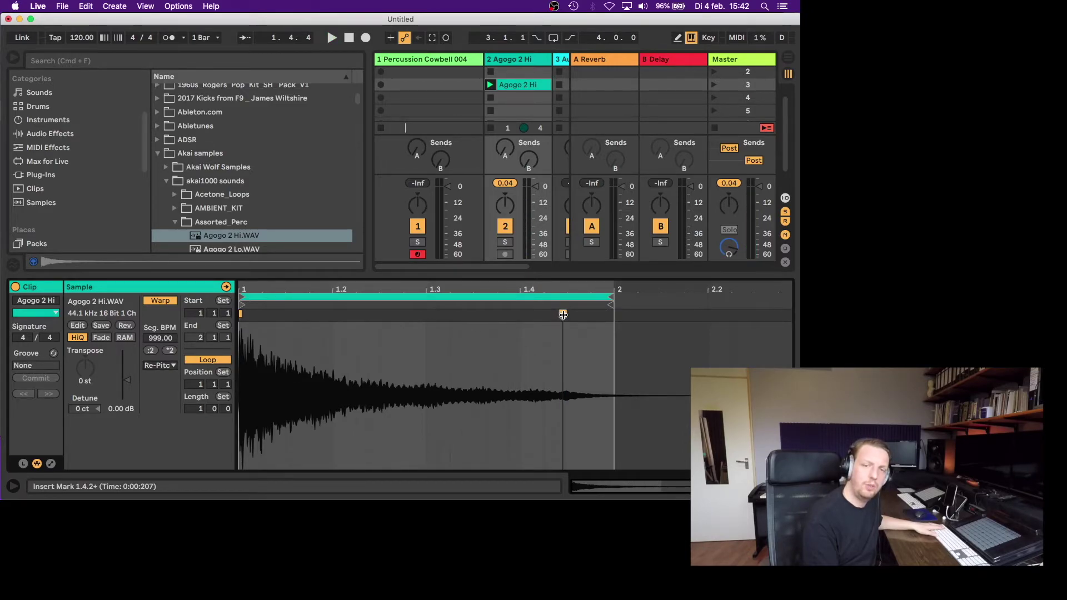
- Audition the agogo loop in Re-Pitch mode with its second warp marker moved to 1.1.3, 1.3.1 and 1.3.3
mouse_move(561, 315)
mouse_down()
mouse_move(251, 313)
mouse_move(298, 315)
mouse_up()
key(space)
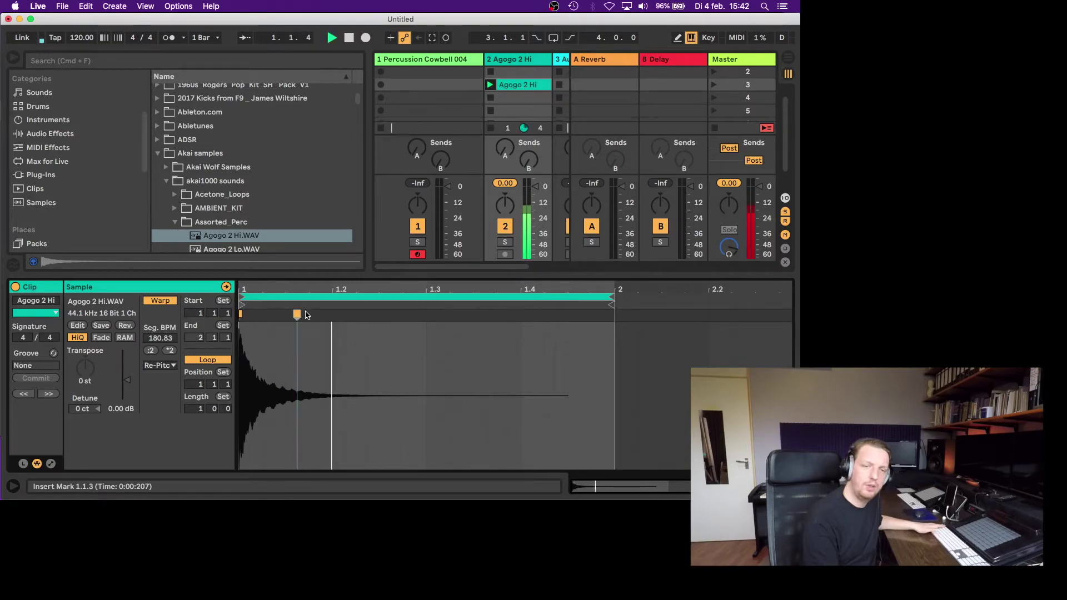
drag(297, 314, 429, 318)
key(space)
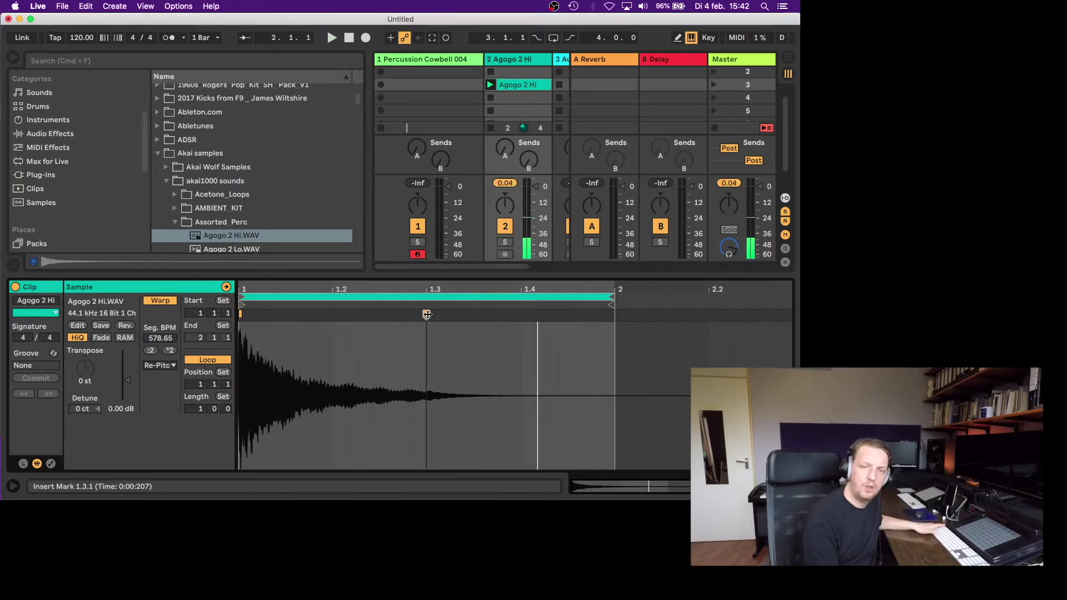
drag(427, 314, 486, 315)
key(space)
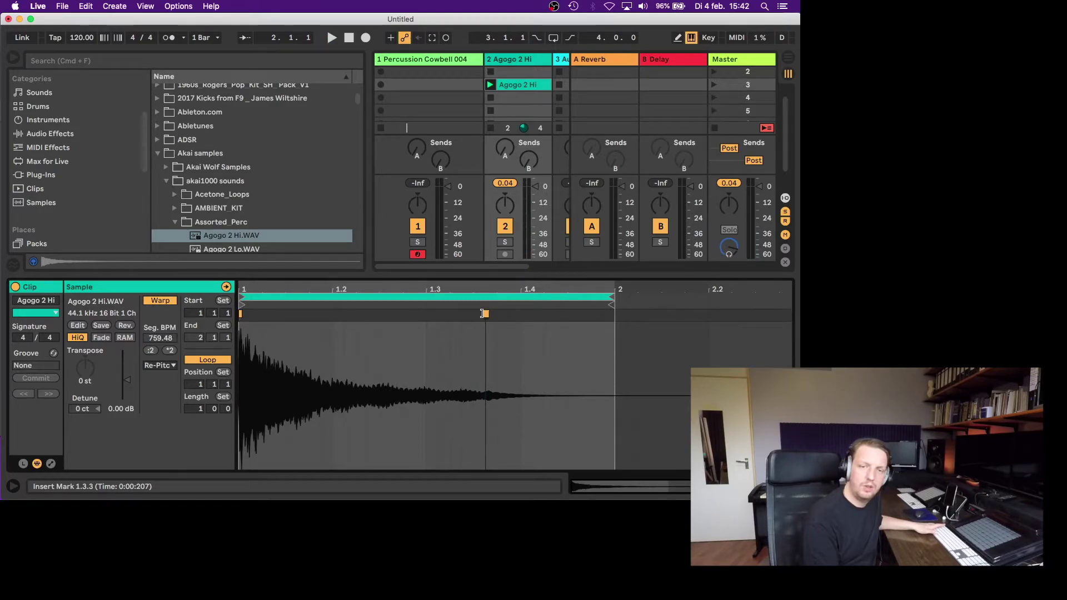
- Delete the agogo clip's second warp marker and extend the loop from 1.1.1 to a length of 2.0.1
double_click(484, 314)
drag(621, 302, 438, 288)
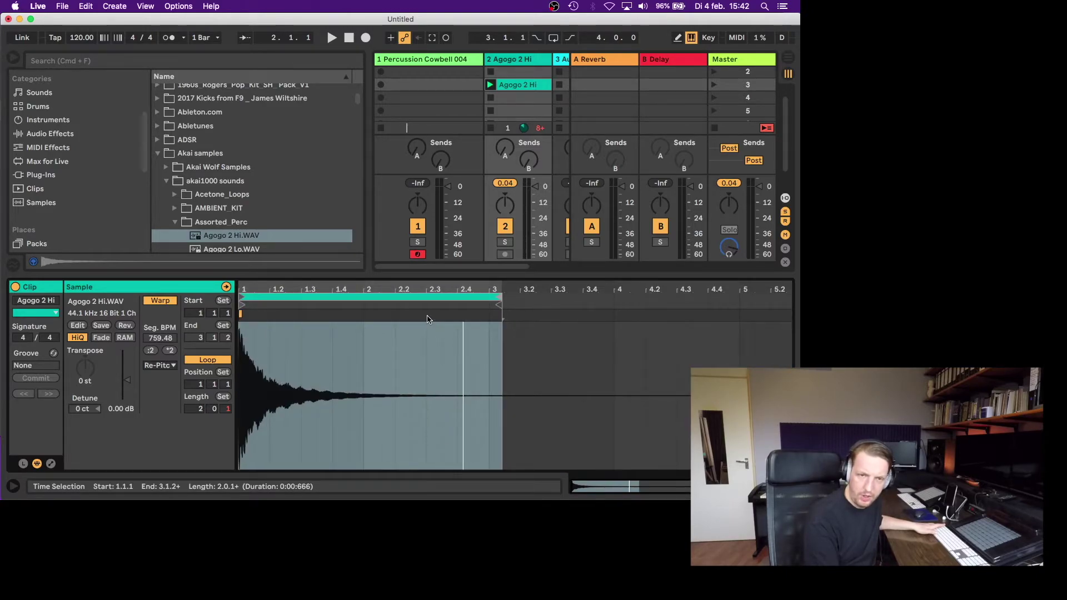
- Add a new warp marker on the sample's tail, move it to about 2.4.4, and audition the stretched loop
double_click(427, 317)
drag(429, 315, 675, 322)
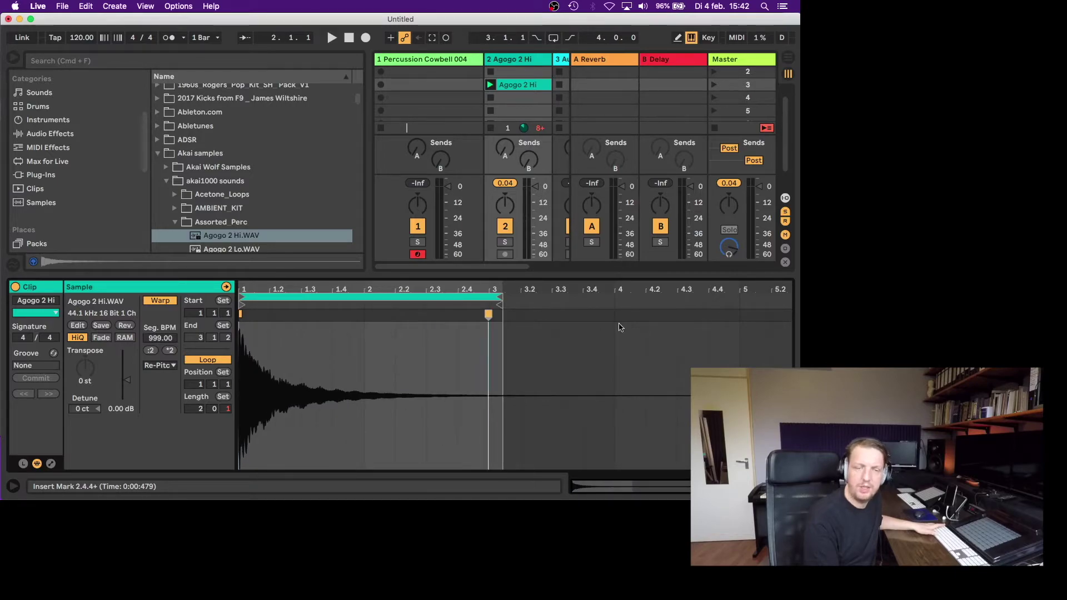
key(space)
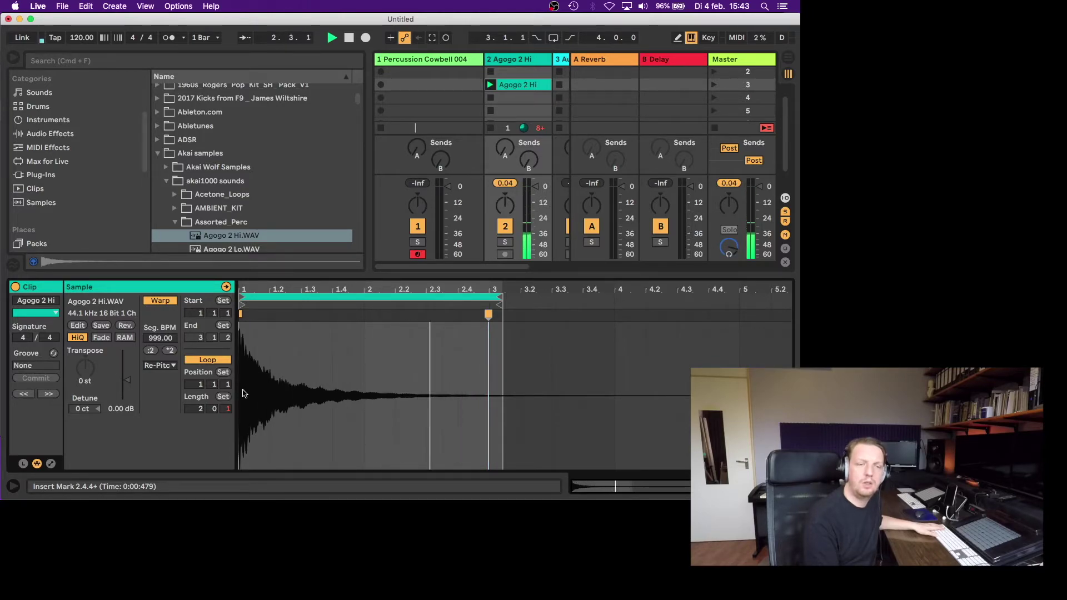
- Switch the clip's warp mode to Complex Pro and reduce the clip view's height to show more session slots
click(160, 365)
click(156, 435)
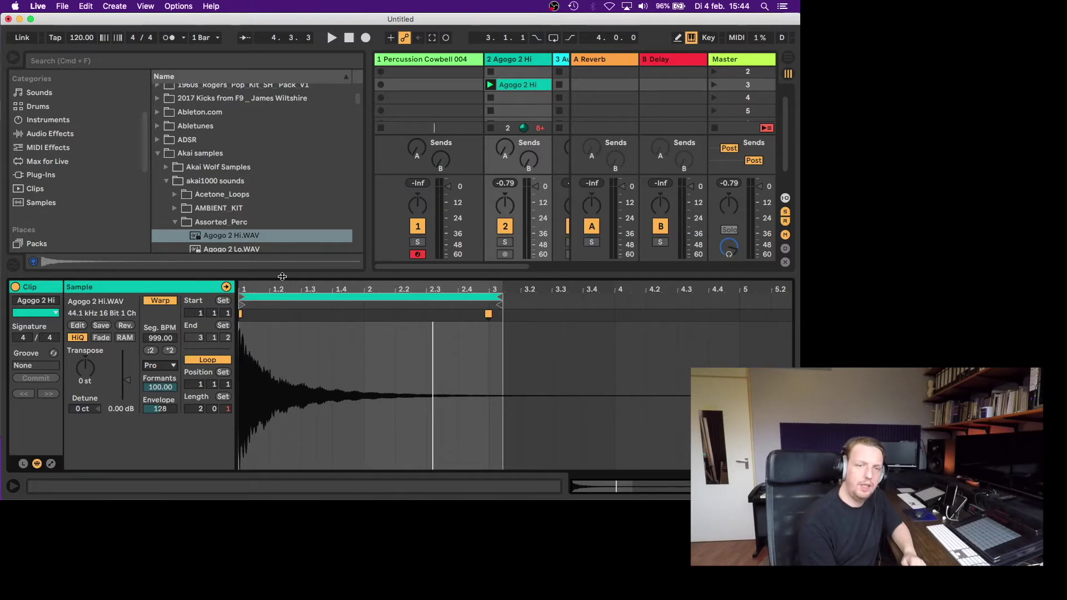
drag(283, 276, 274, 310)
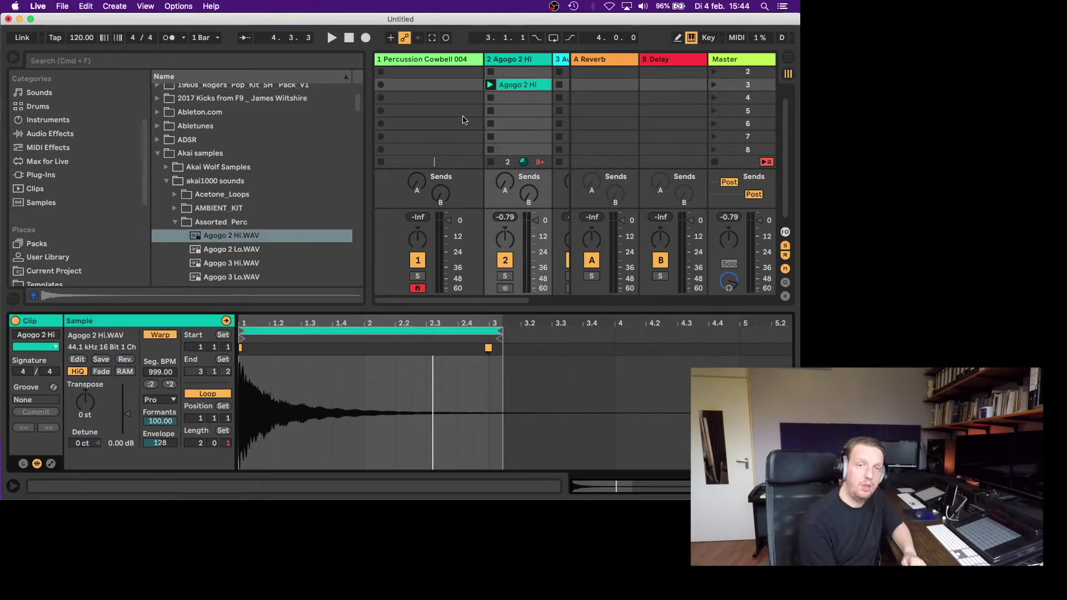